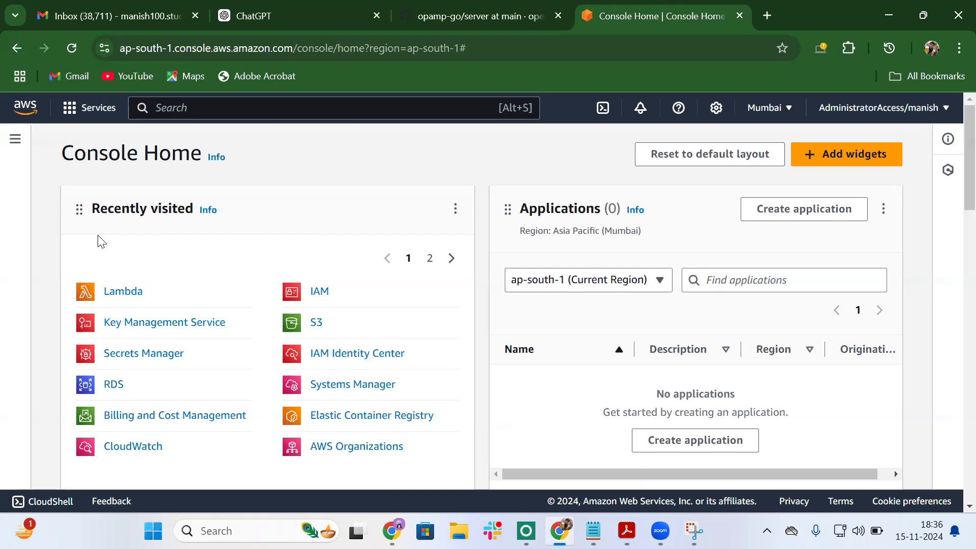
Open the EC2 service and list its instances, clearing the running-state filter.
left_click(232, 106)
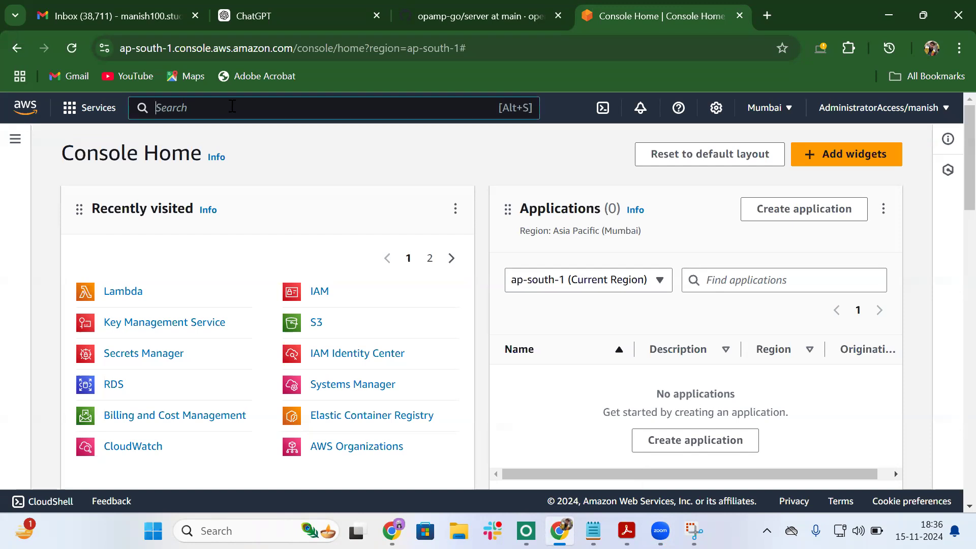
type("ec2")
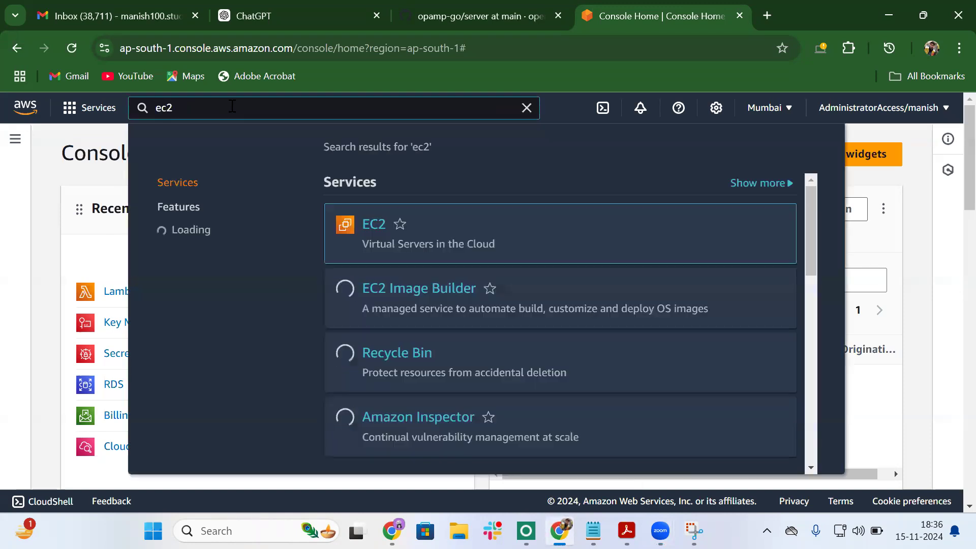
left_click(363, 219)
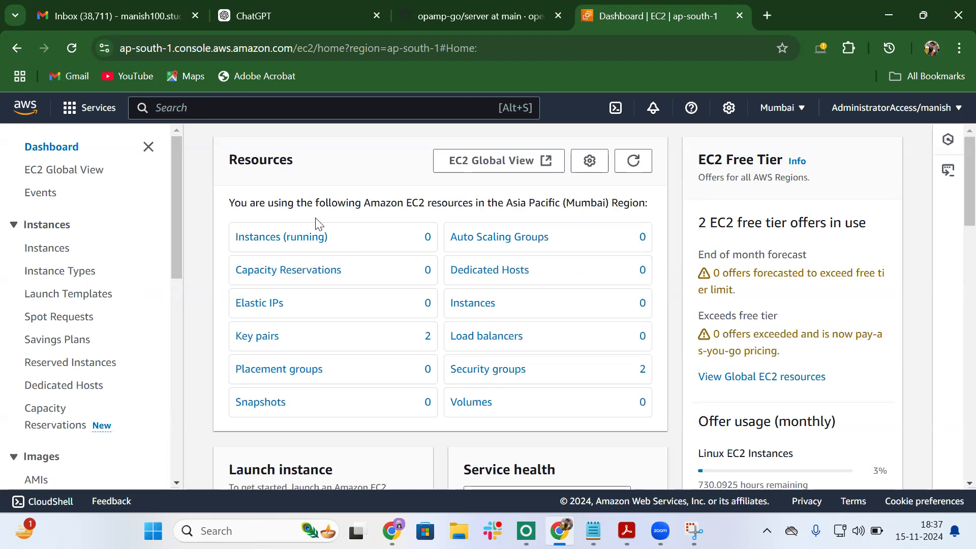
left_click(179, 110)
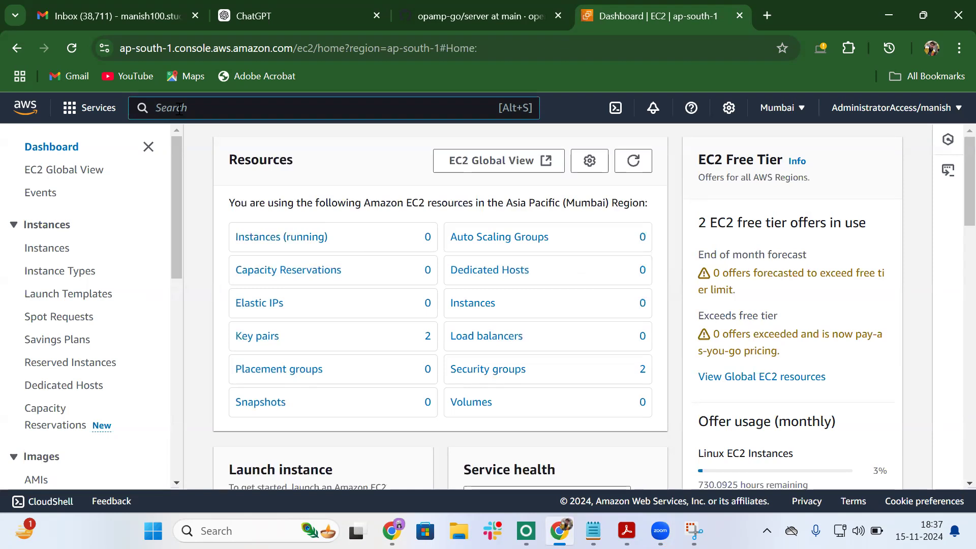
left_click(266, 238)
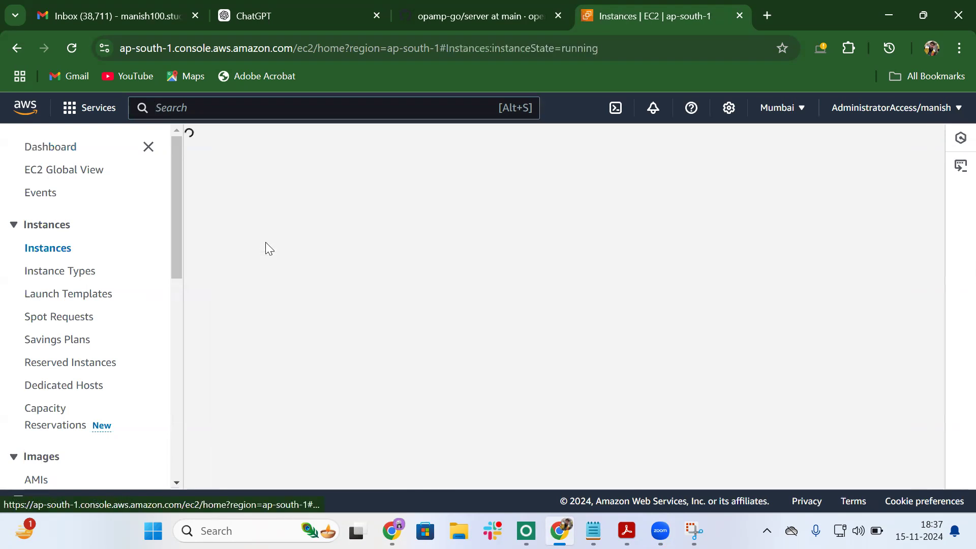
left_click(339, 198)
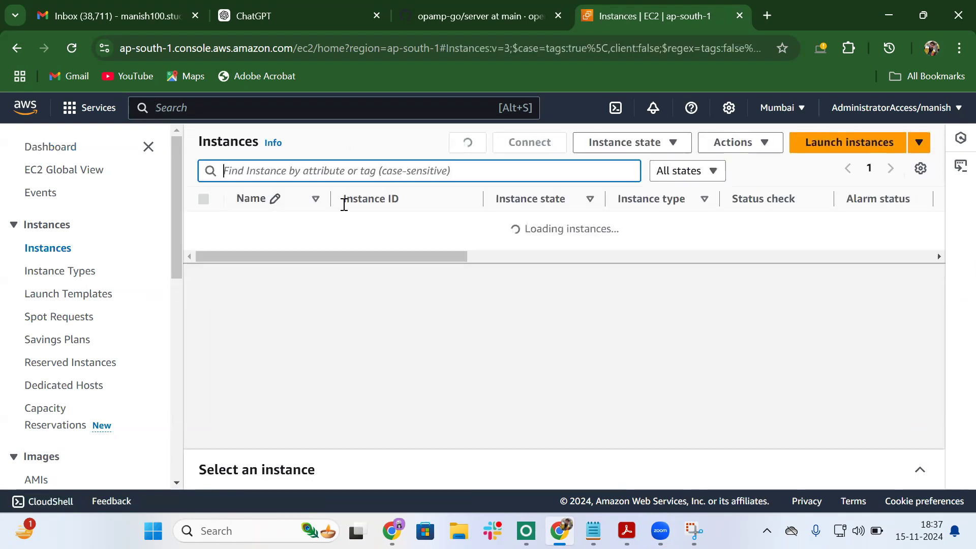
Find the VPC service, open it in a separate browser tab, and display the list of VPCs.
left_click(234, 107)
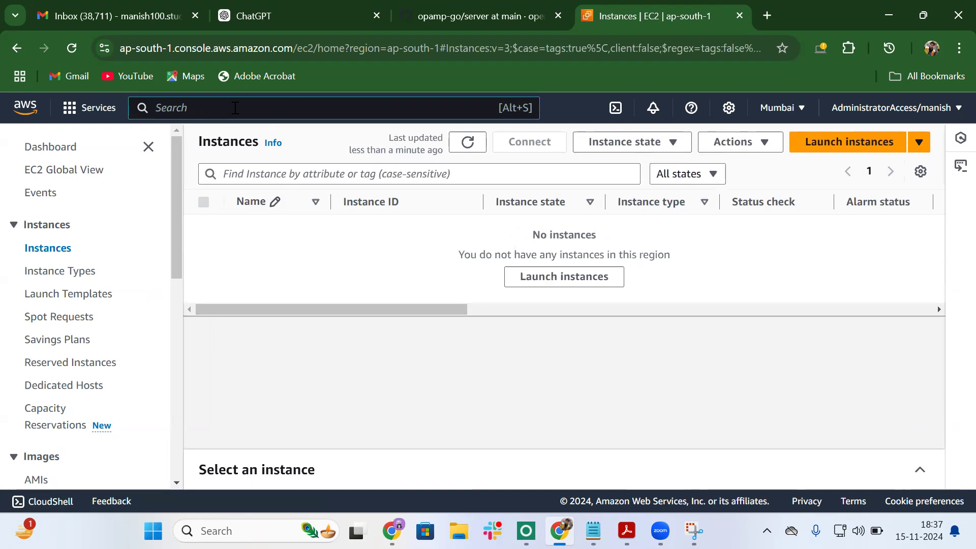
type("vpc")
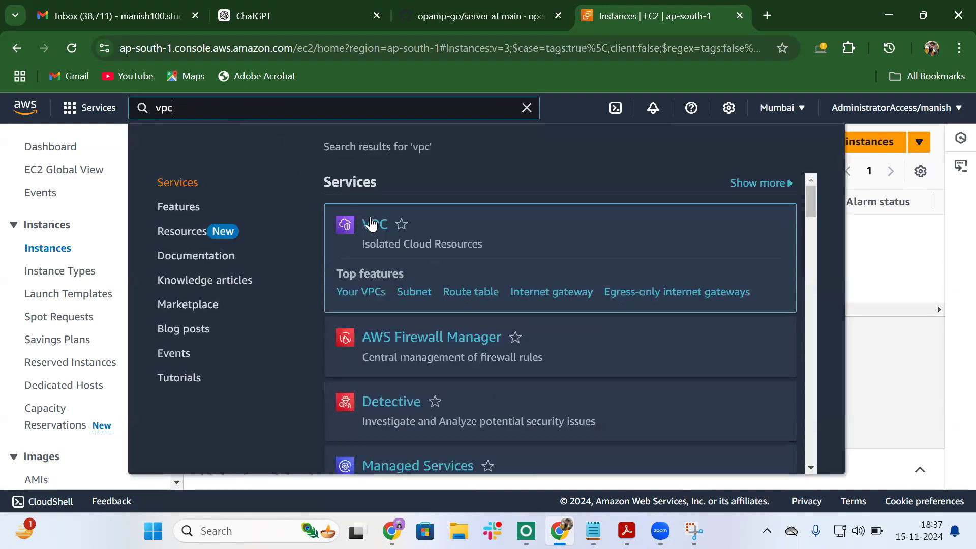
middle_click(373, 224)
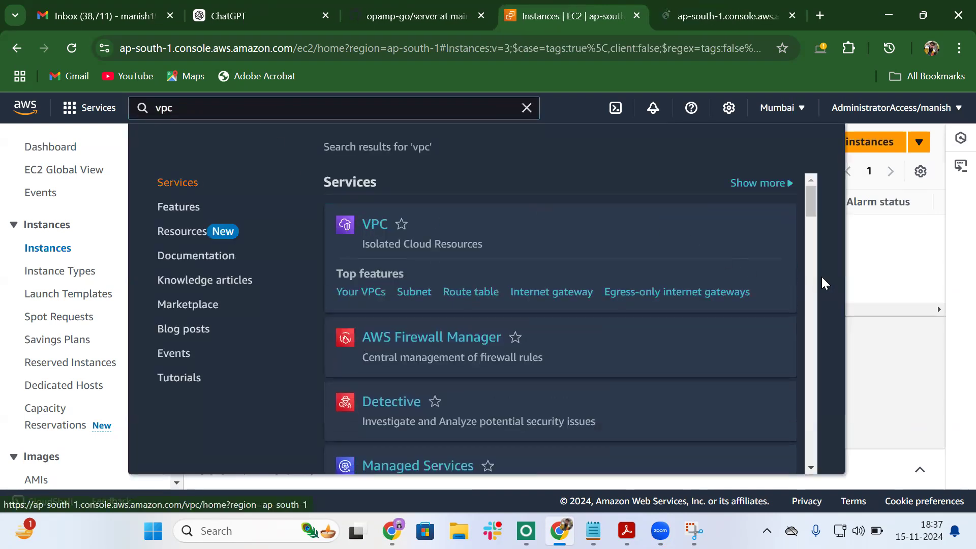
left_click(869, 275)
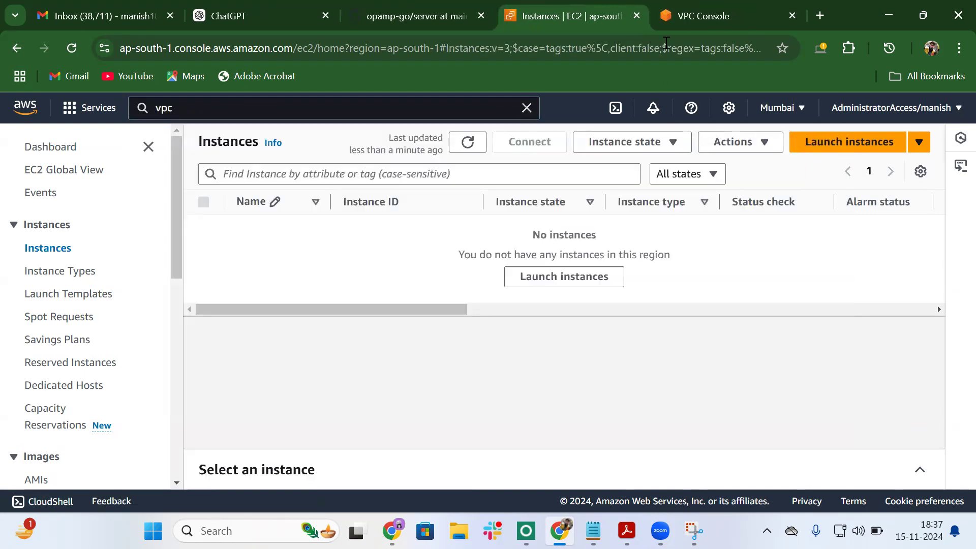
left_click(670, 20)
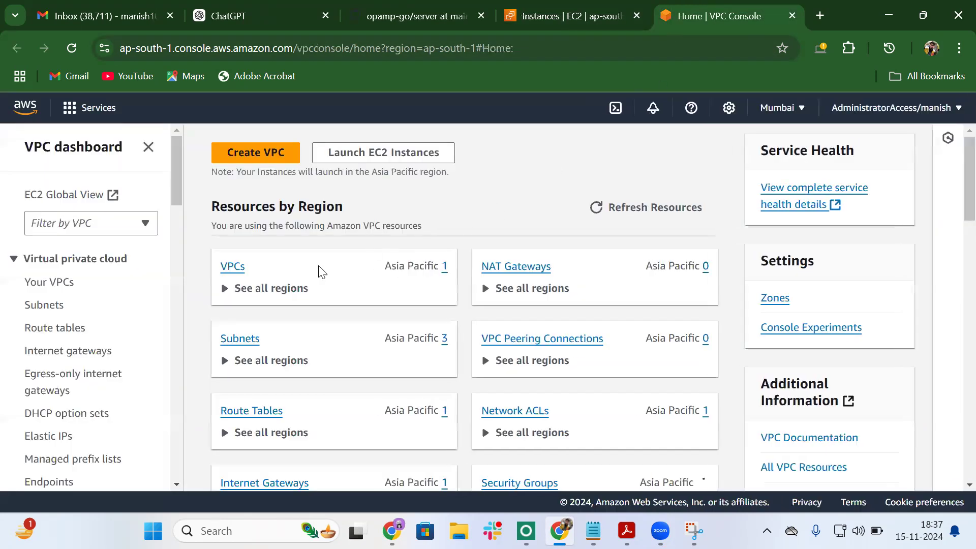
left_click(228, 268)
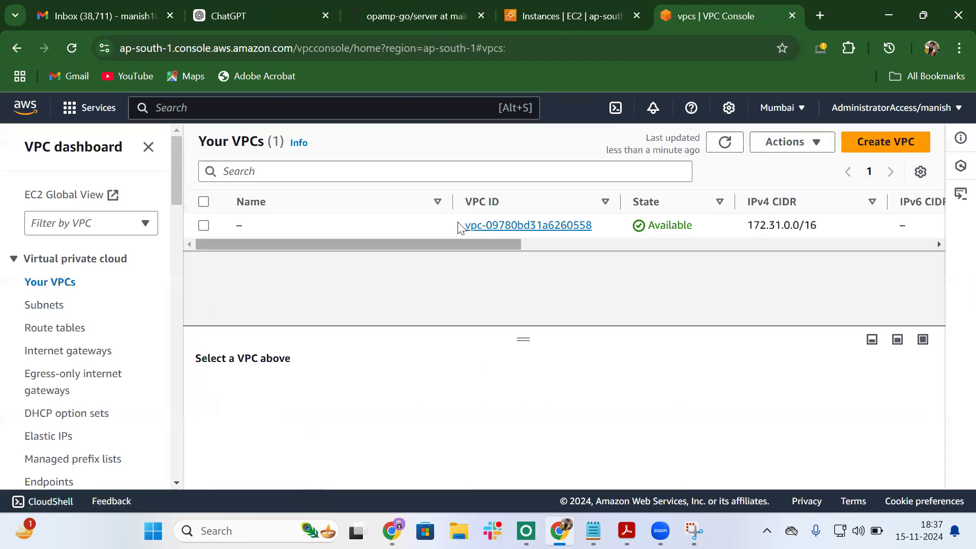
Start creating a new VPC with the name tag demo-vpc.
left_click(879, 149)
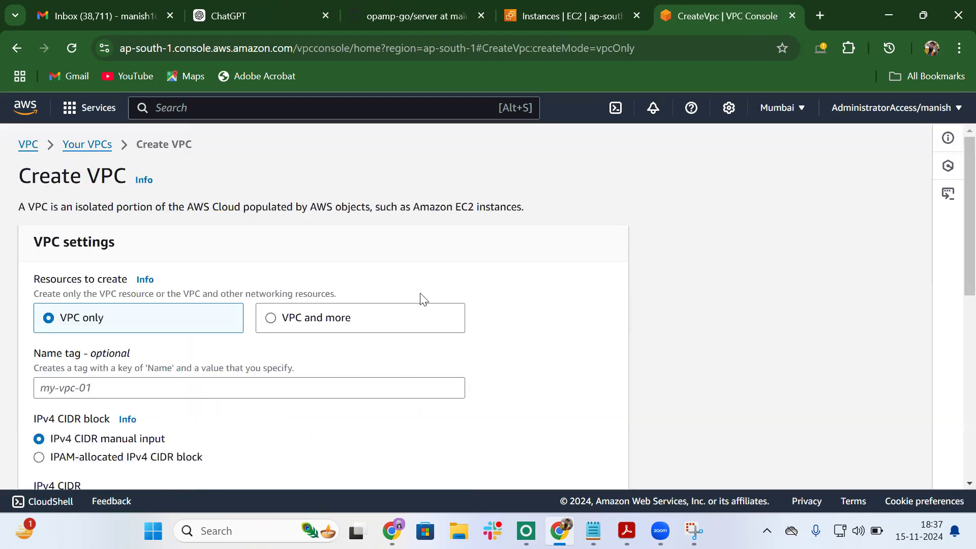
scroll(421, 299, "down", 2)
left_click(137, 285)
type("demo-vpc")
Set the IPv4 CIDR to 10.0.0.0/16 and create the VPC without an IPv6 block and with default tenancy.
scroll(137, 286, "down", 3)
left_click(79, 263)
type("10.0")
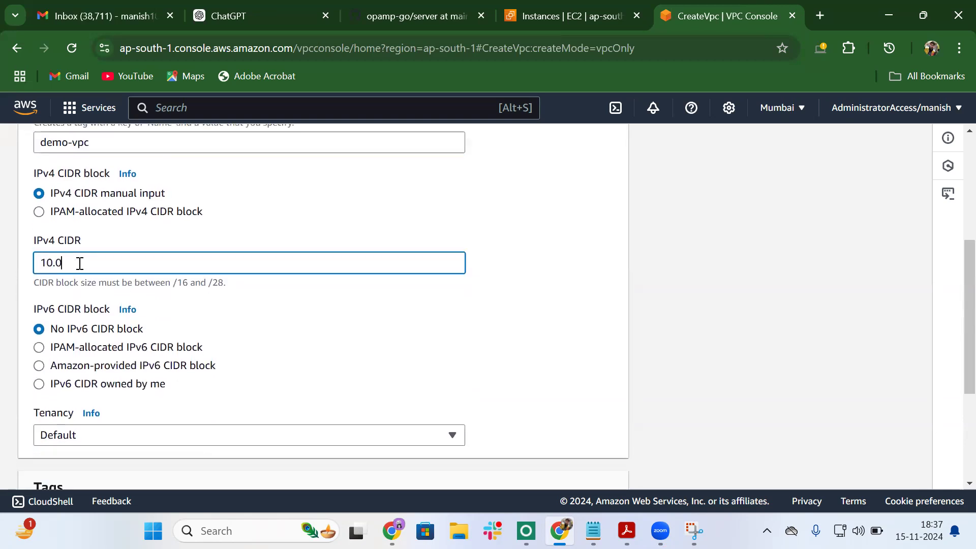
type(".0.0/16")
scroll(117, 259, "down", 2)
left_click(268, 229)
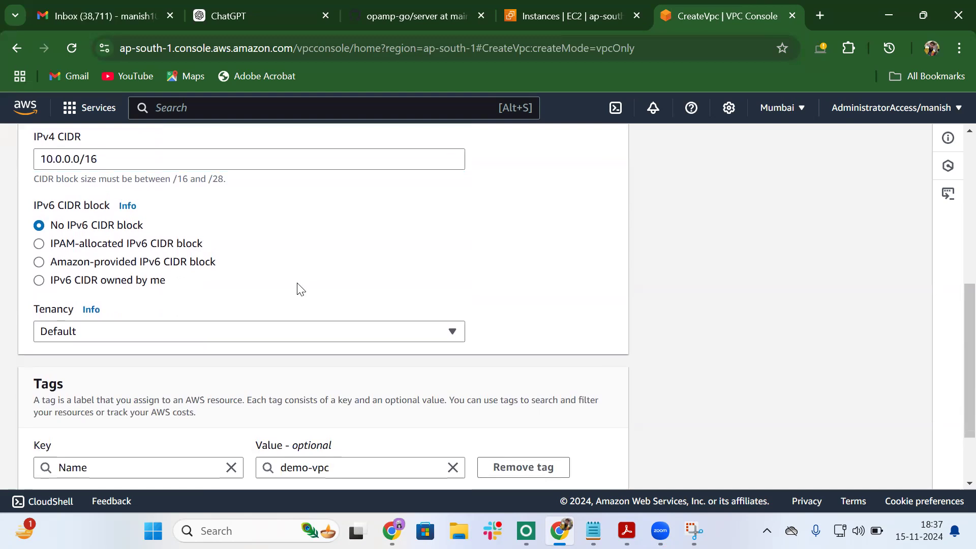
scroll(207, 338, "down", 2)
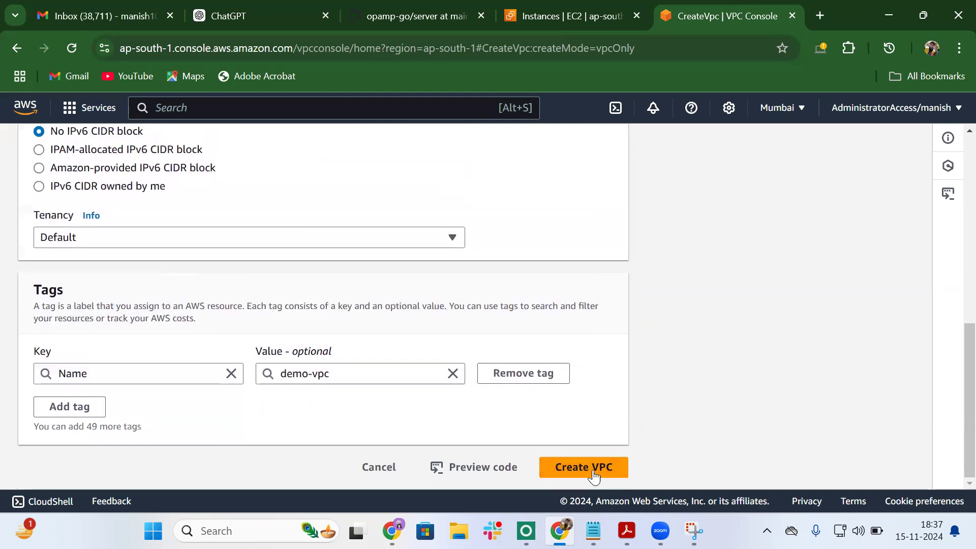
left_click(577, 468)
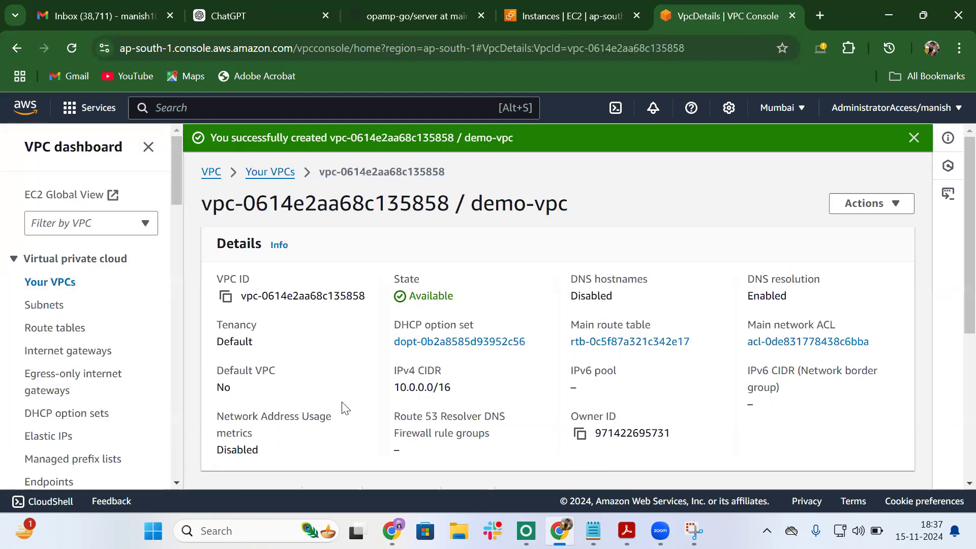
Start creating a new subnet and select demo-vpc as its VPC.
scroll(342, 405, "down", 2)
scroll(342, 406, "down", 3)
scroll(342, 407, "up", 5)
left_click_drag(176, 192, 178, 206)
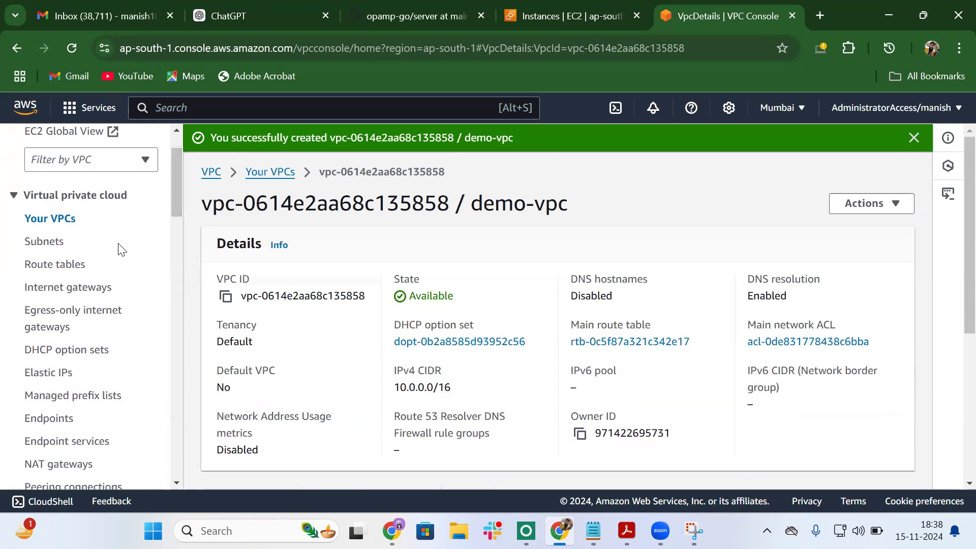
left_click(53, 249)
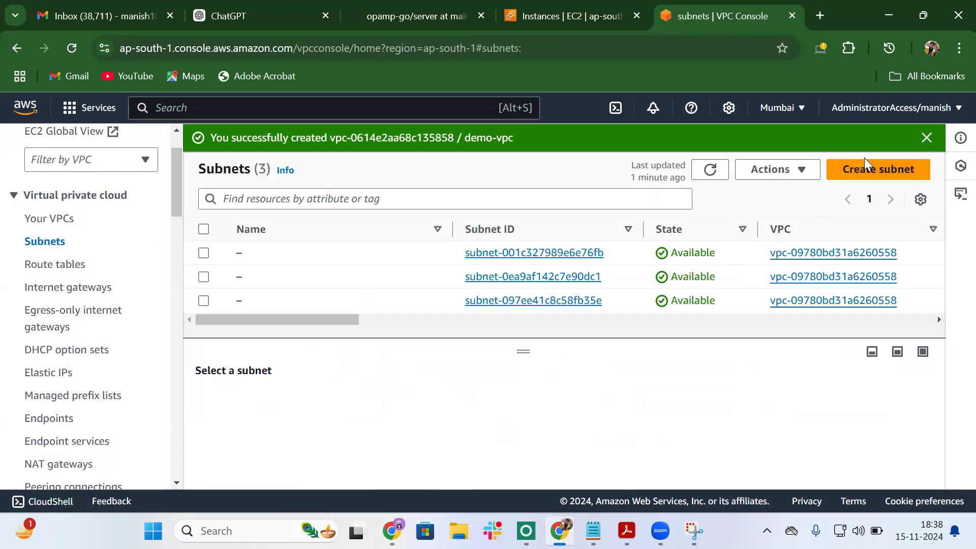
left_click(870, 173)
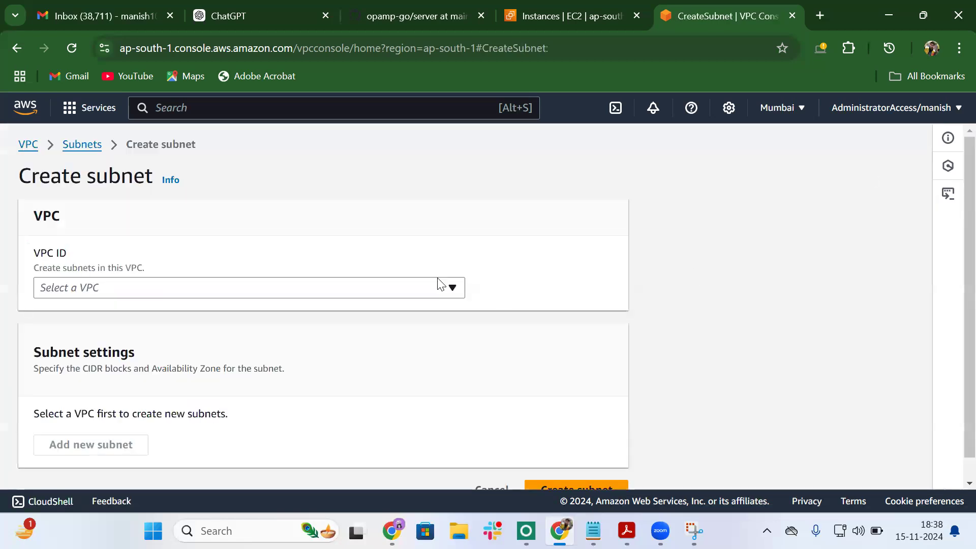
left_click(278, 285)
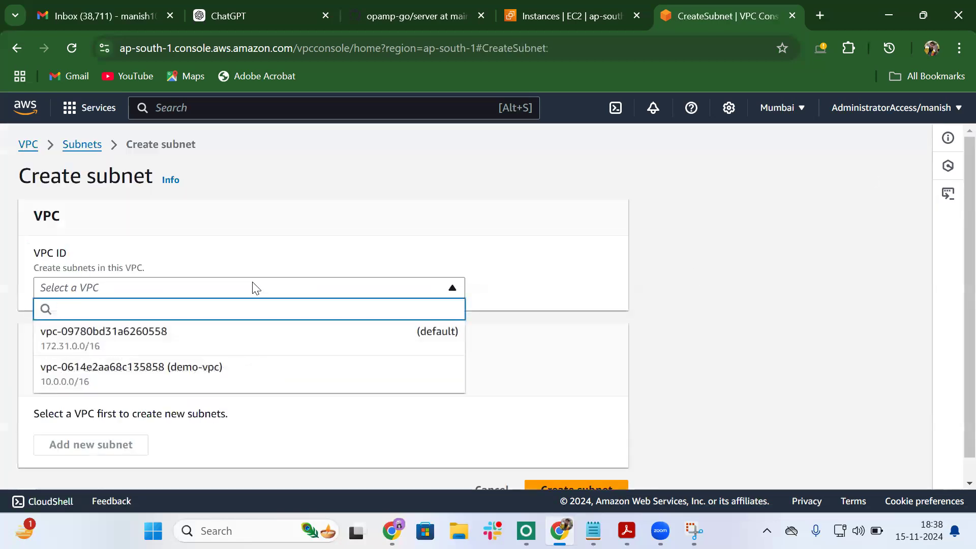
left_click(362, 223)
left_click(191, 290)
left_click(166, 376)
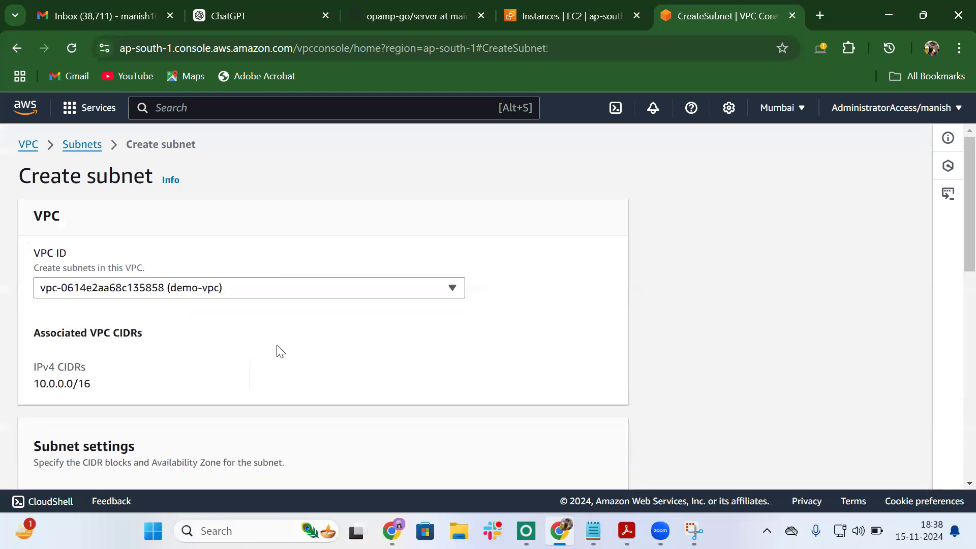
Name the subnet public-subnet-1a and place it in the ap-south-1a availability zone.
scroll(276, 349, "down", 2)
scroll(257, 254, "down", 4)
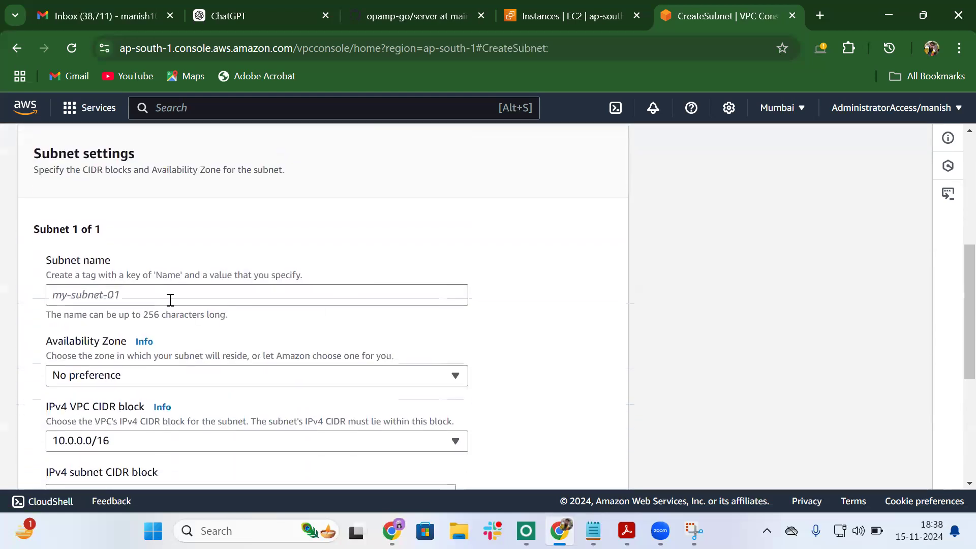
left_click(107, 296)
type("public-subnet")
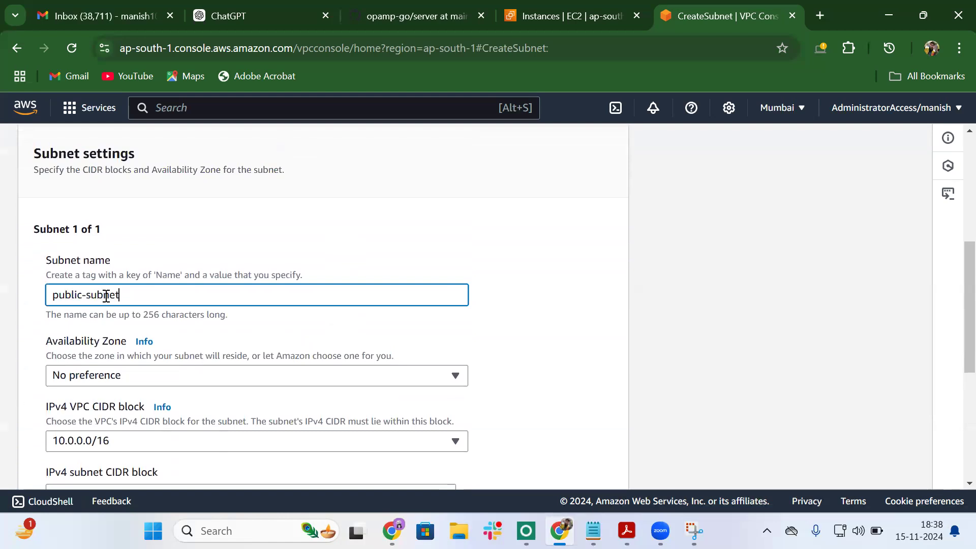
type("-1a")
scroll(107, 296, "down", 2)
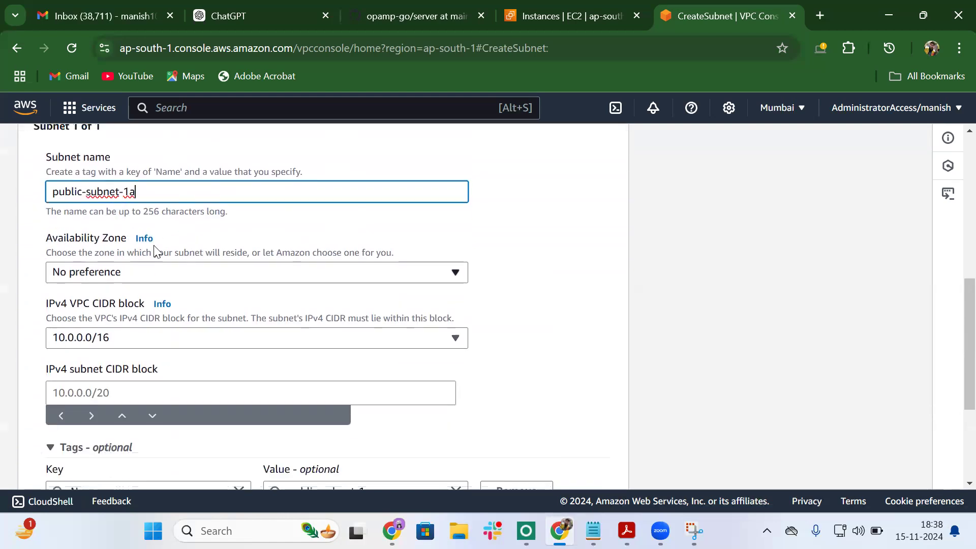
left_click(170, 283)
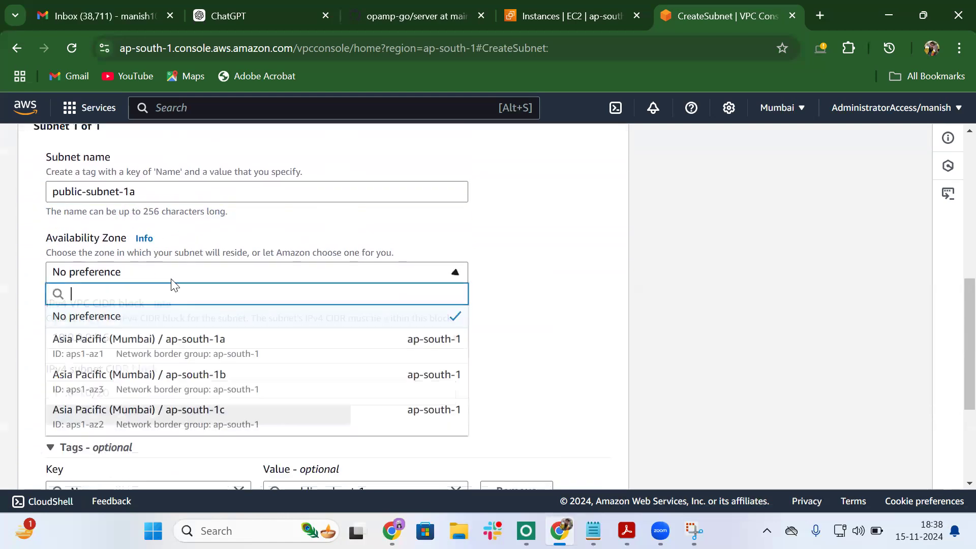
left_click(237, 349)
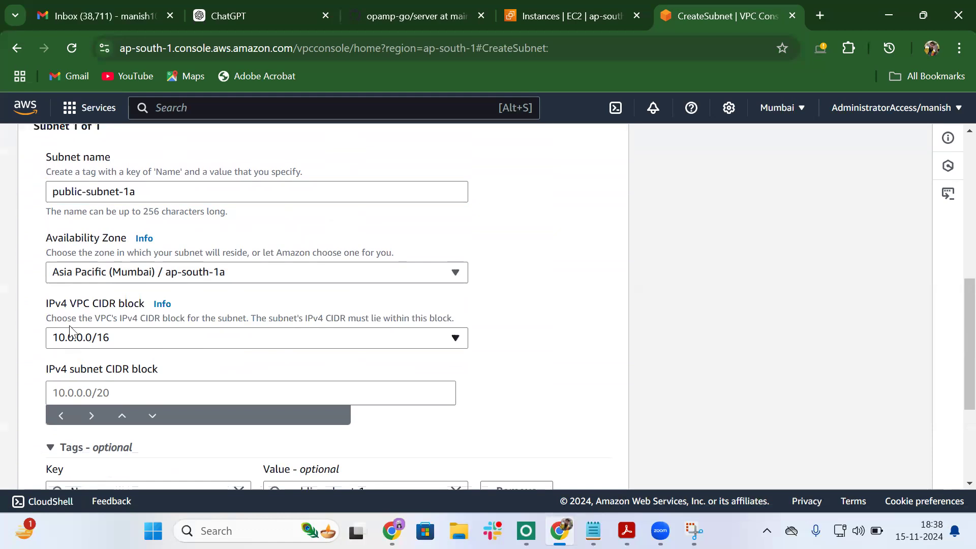
Set the IPv4 subnet CIDR block to 10.0.1.0/24 and create the subnet.
left_click(103, 392)
type("10.0.1.0/24")
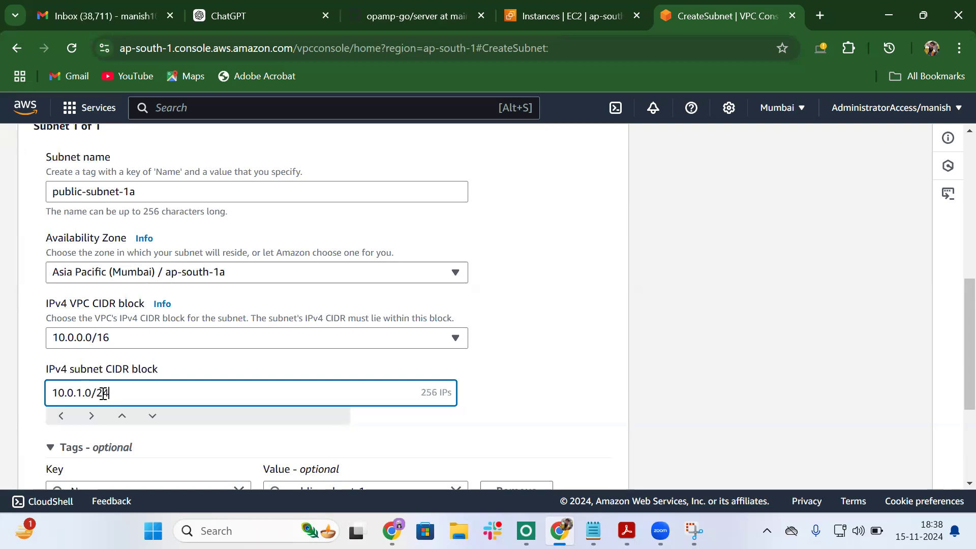
left_click(487, 409)
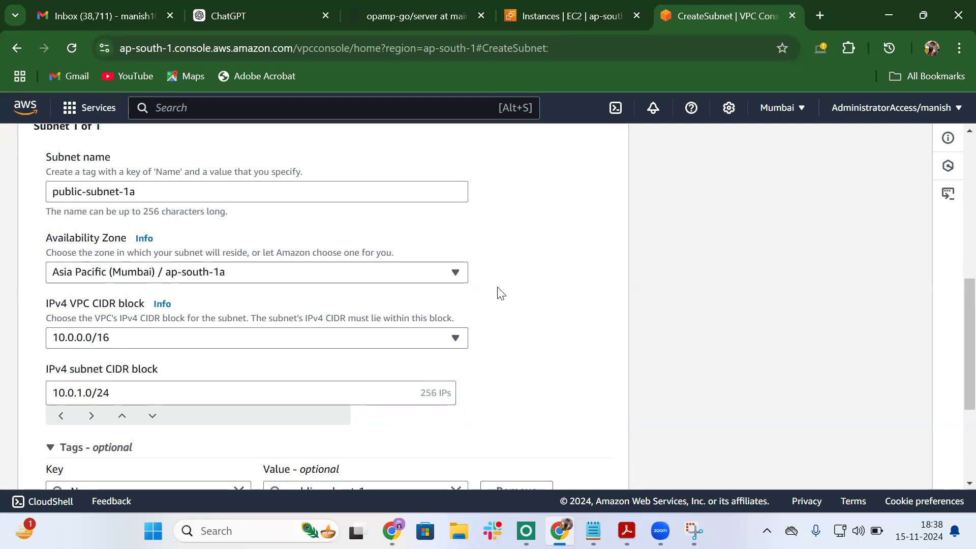
scroll(497, 291, "down", 4)
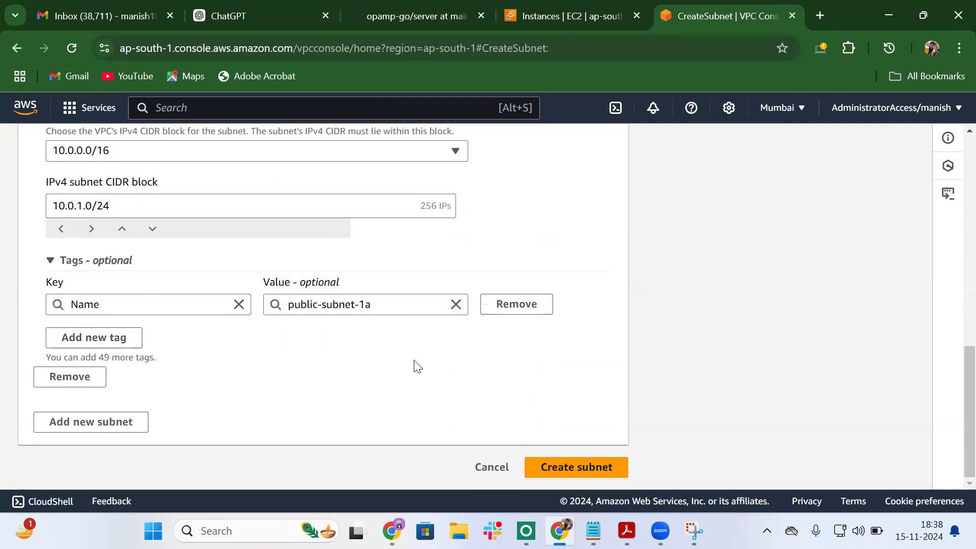
left_click(564, 470)
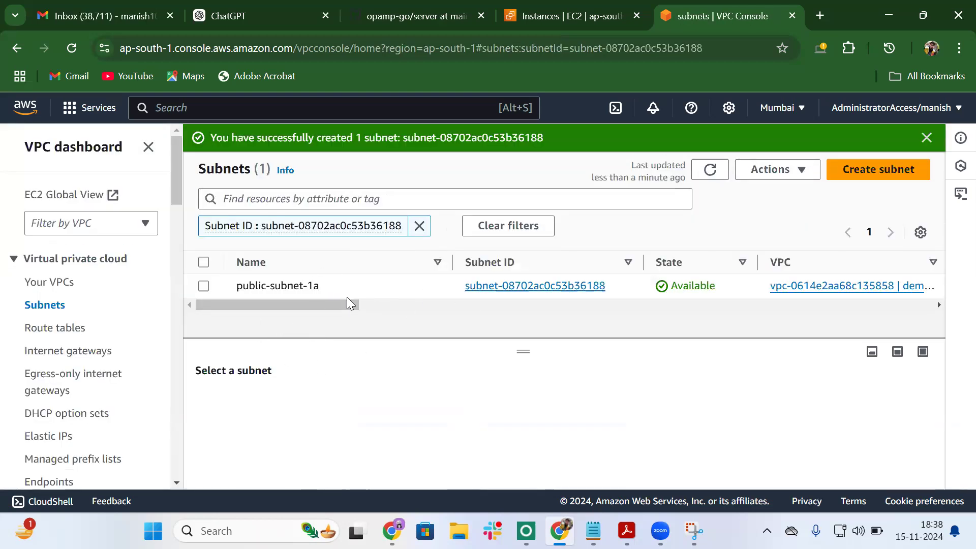
Start creating a new route table and name it public-route-table.
left_click(71, 330)
left_click(846, 147)
type("de")
key("BackSpace")
key("BackSpace")
type("p")
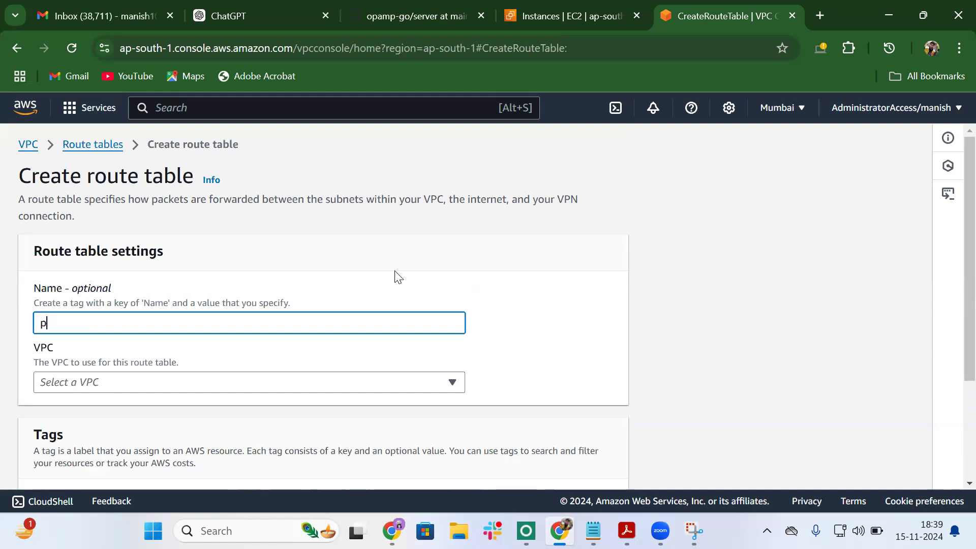
type("ublic-route-tab")
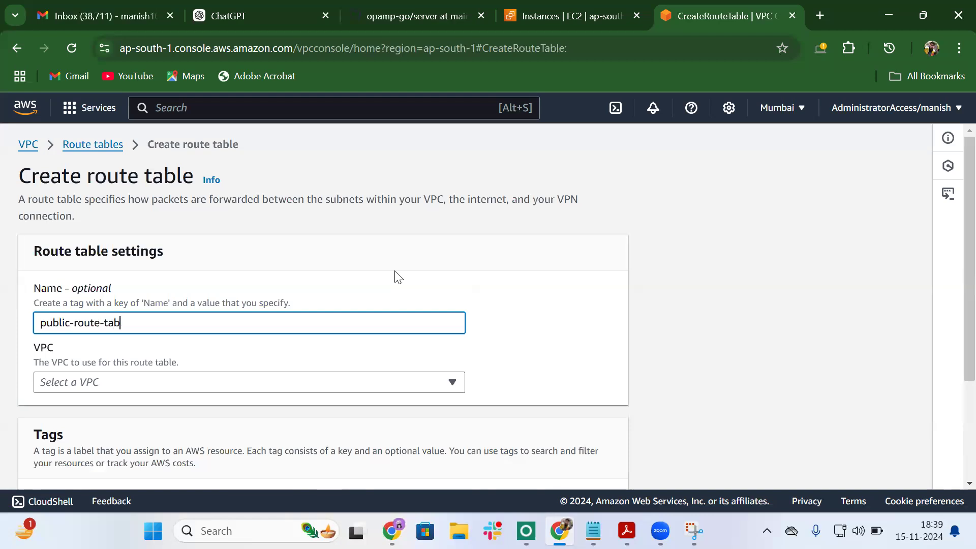
scroll(398, 277, "down", 2)
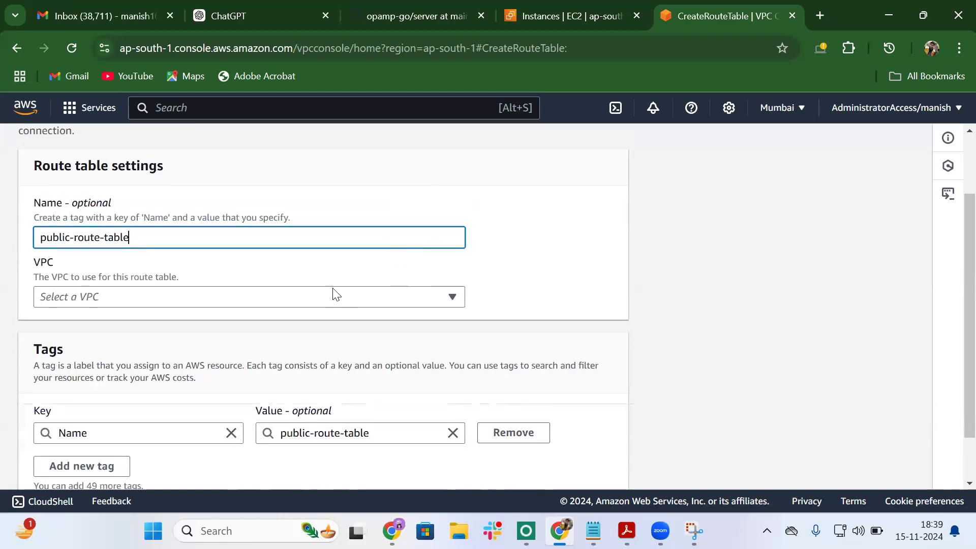
Select demo-vpc as the route table's VPC and create the route table.
left_click(290, 299)
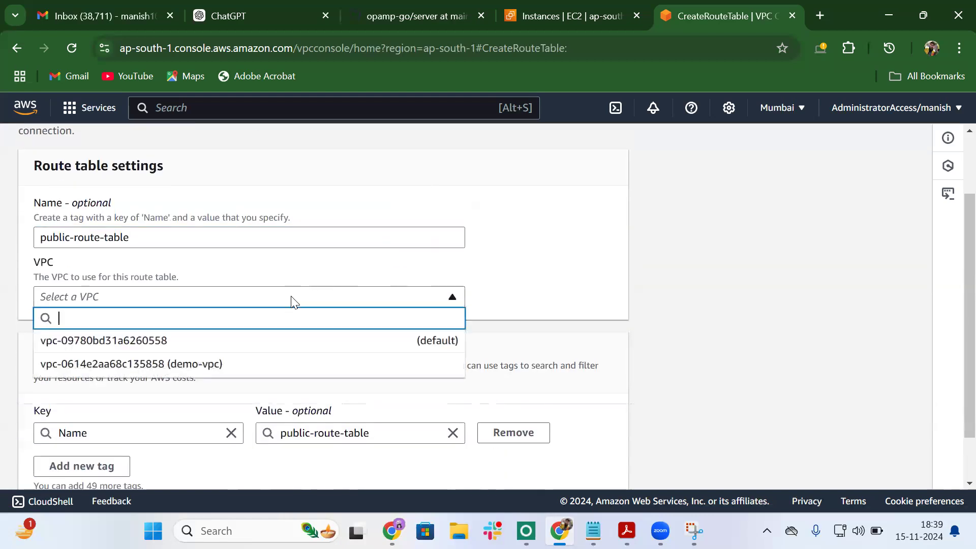
left_click(197, 367)
scroll(198, 367, "down", 1)
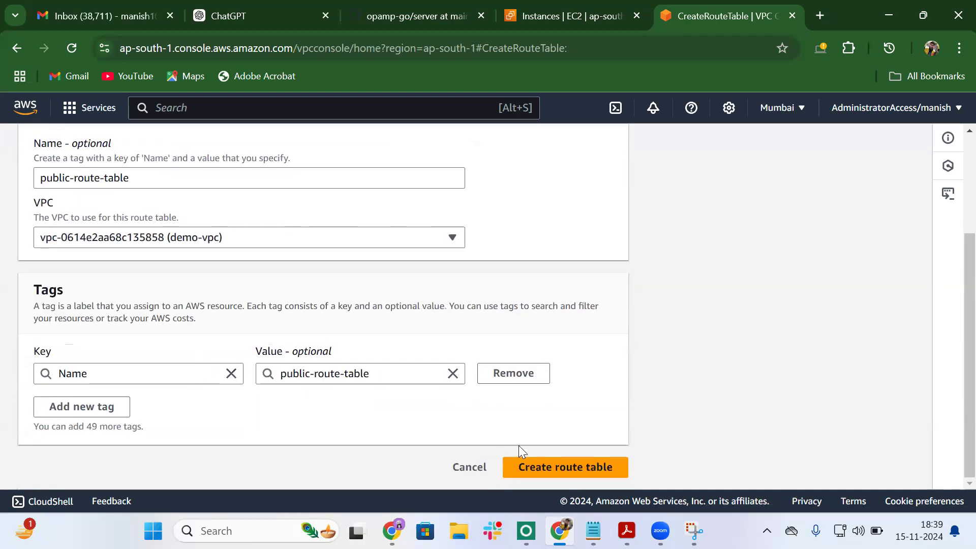
left_click(549, 465)
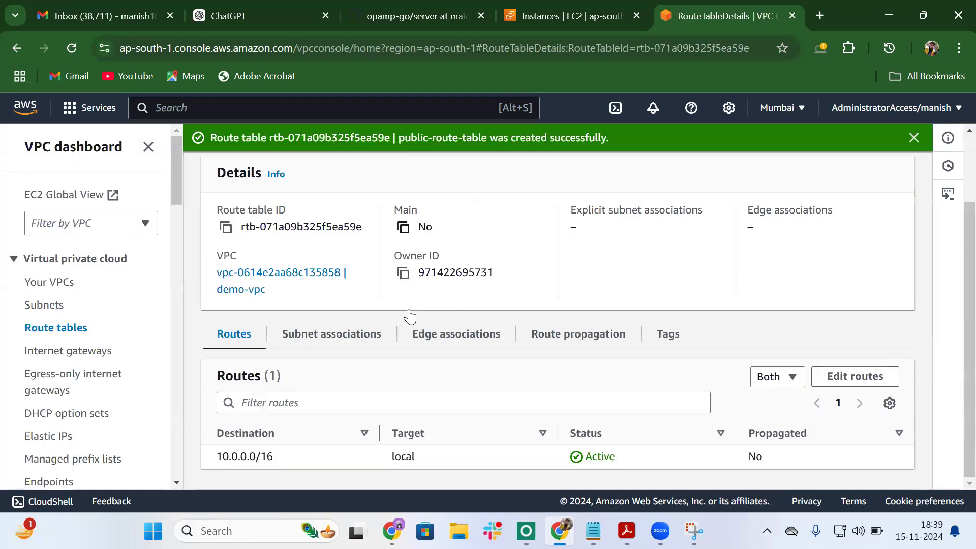
Associate public-subnet-1a with public-route-table and save the subnet association.
left_click(338, 341)
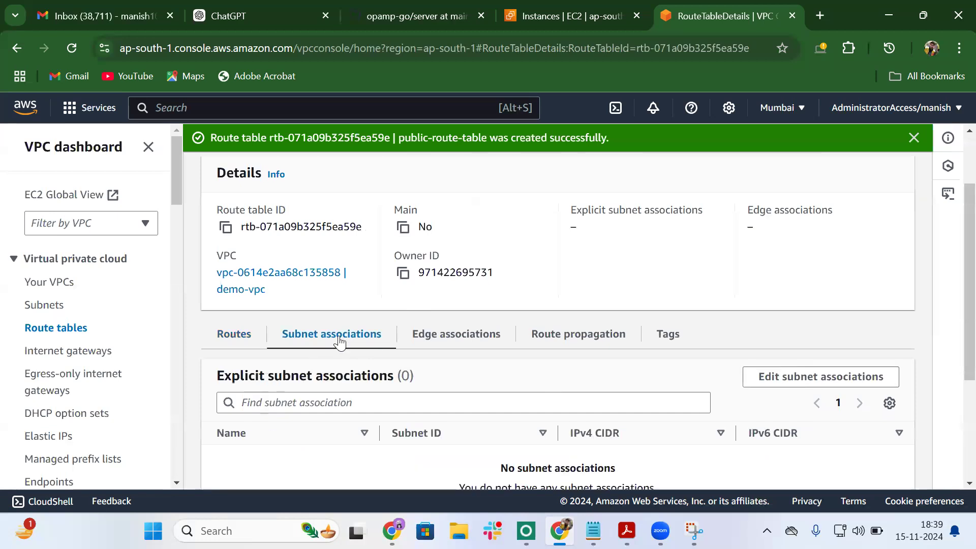
scroll(340, 341, "down", 3)
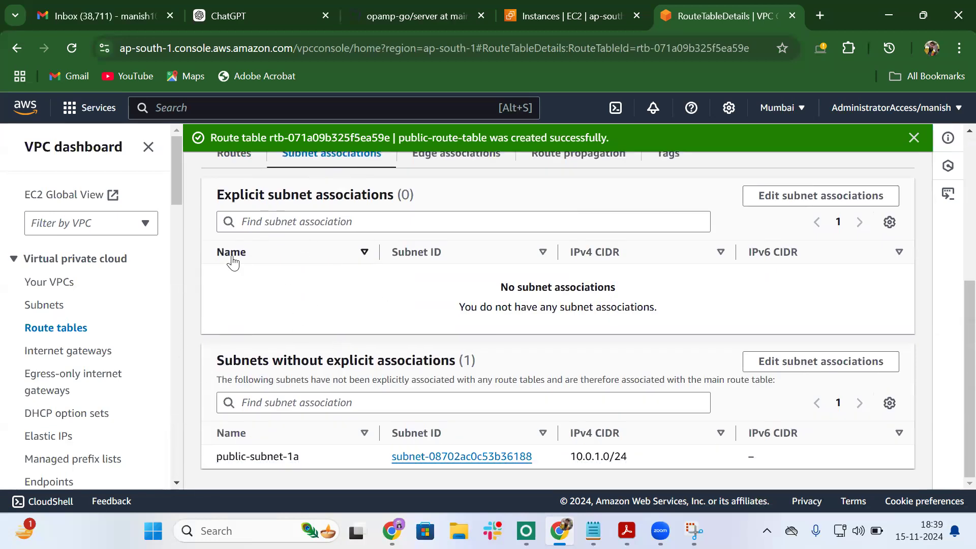
left_click(800, 204)
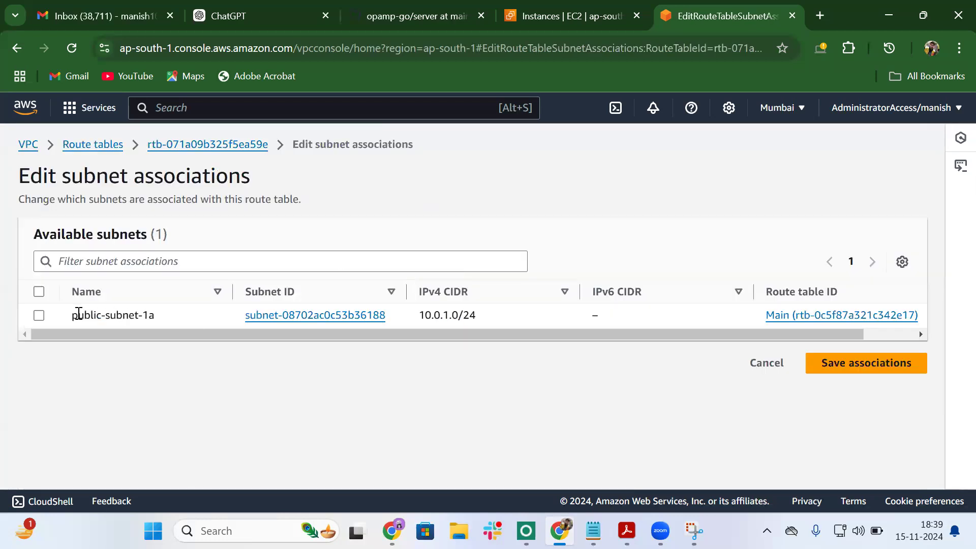
left_click(40, 316)
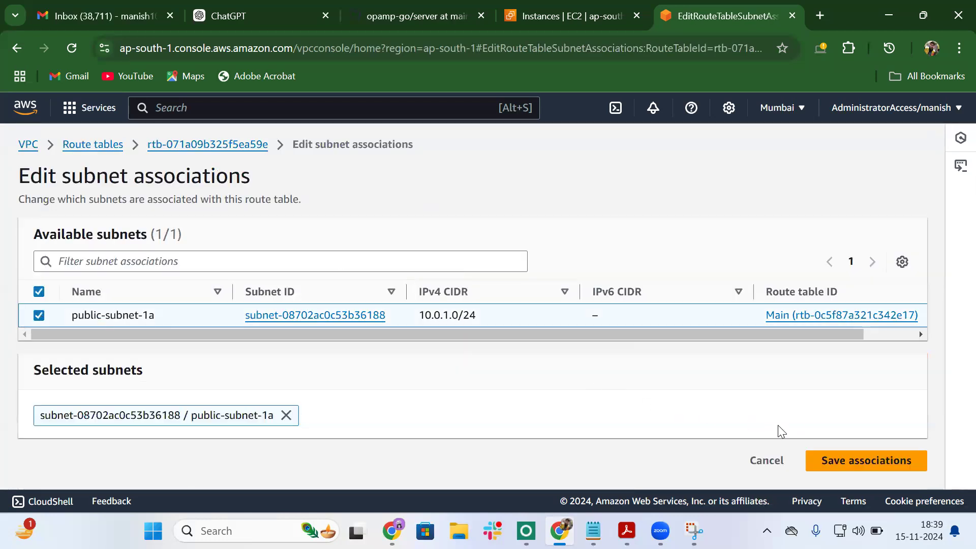
left_click(845, 460)
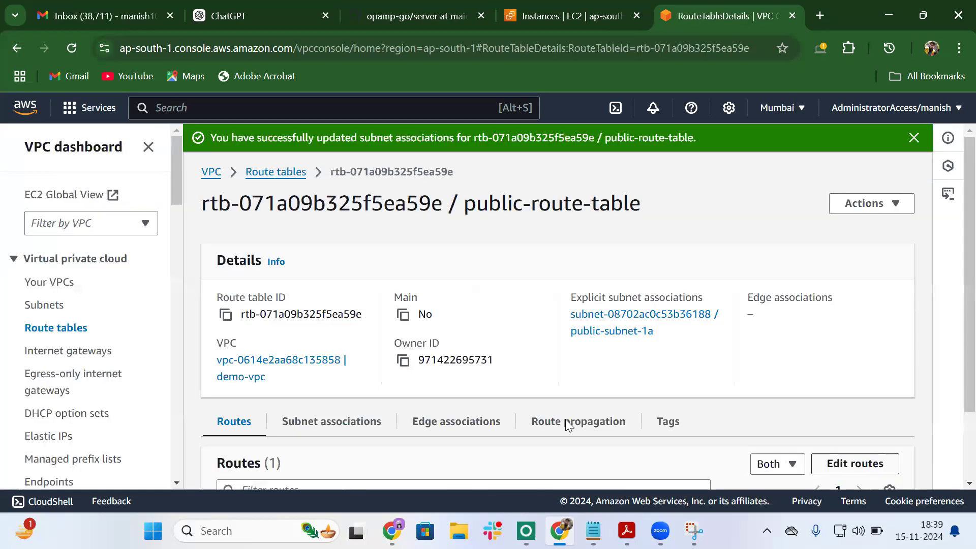
scroll(467, 373, "down", 2)
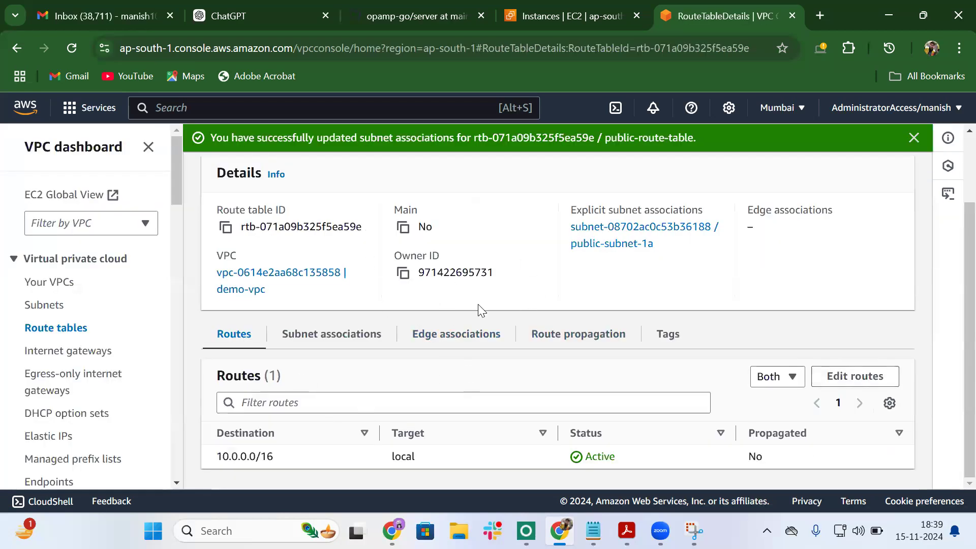
scroll(478, 305, "up", 2)
scroll(477, 305, "down", 2)
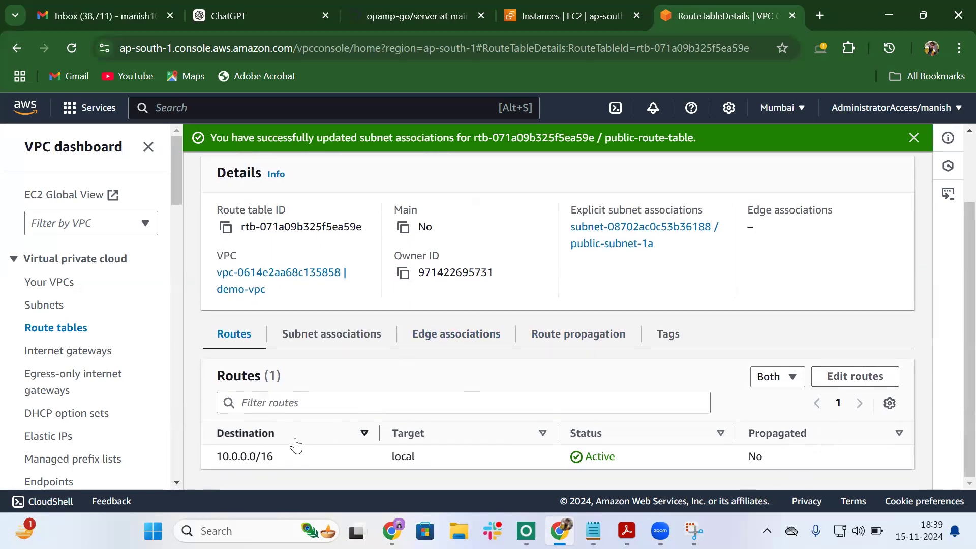
Create an internet gateway with the name tag demo-igw.
left_click(69, 352)
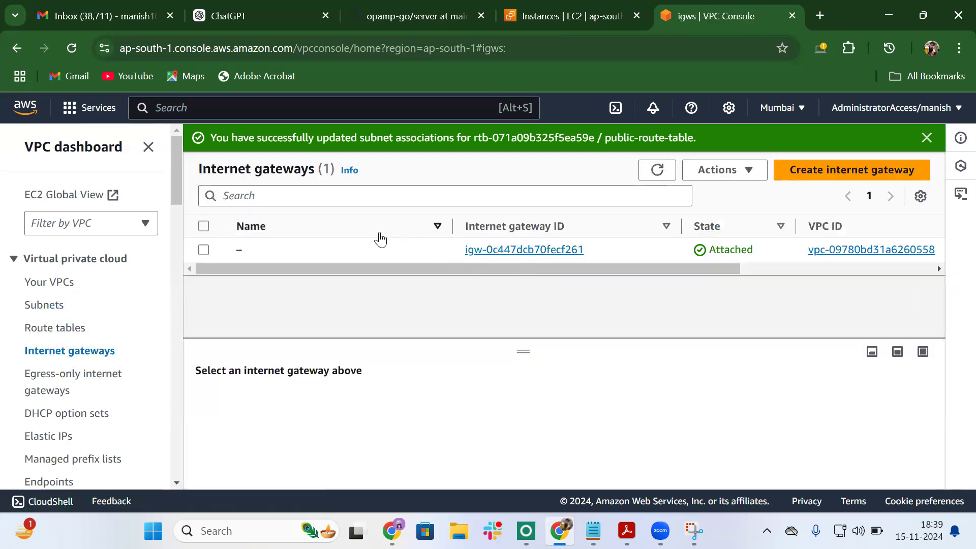
left_click(785, 176)
left_click(225, 349)
type("demo-igw")
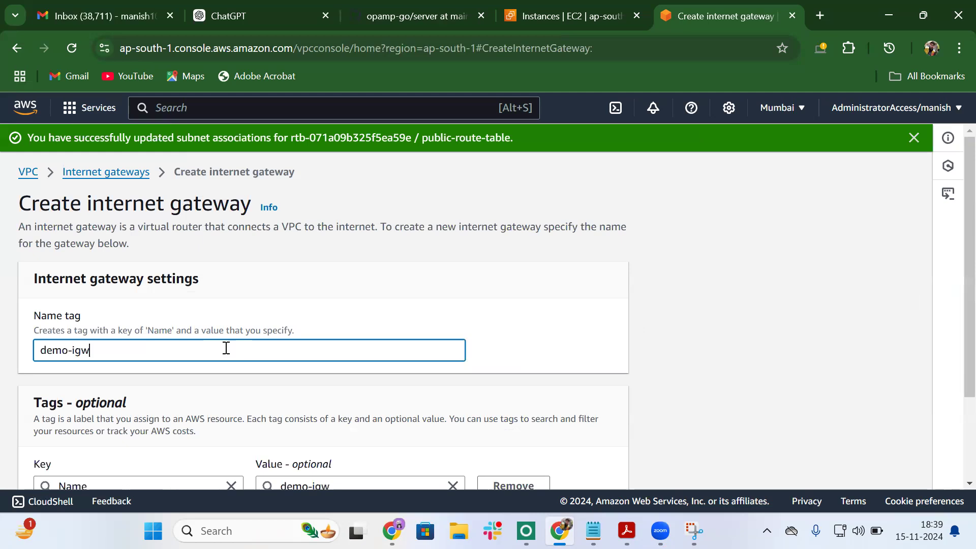
scroll(226, 348, "down", 2)
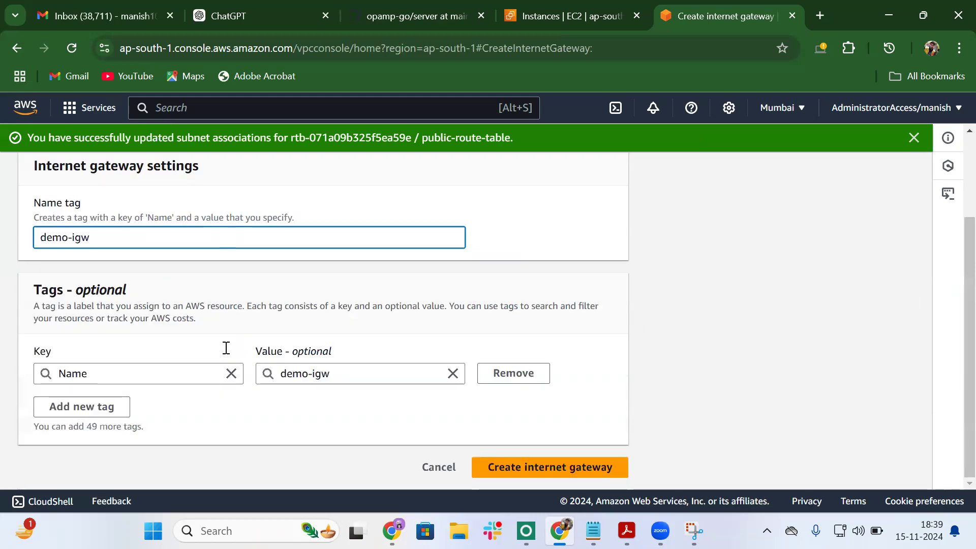
left_click(542, 465)
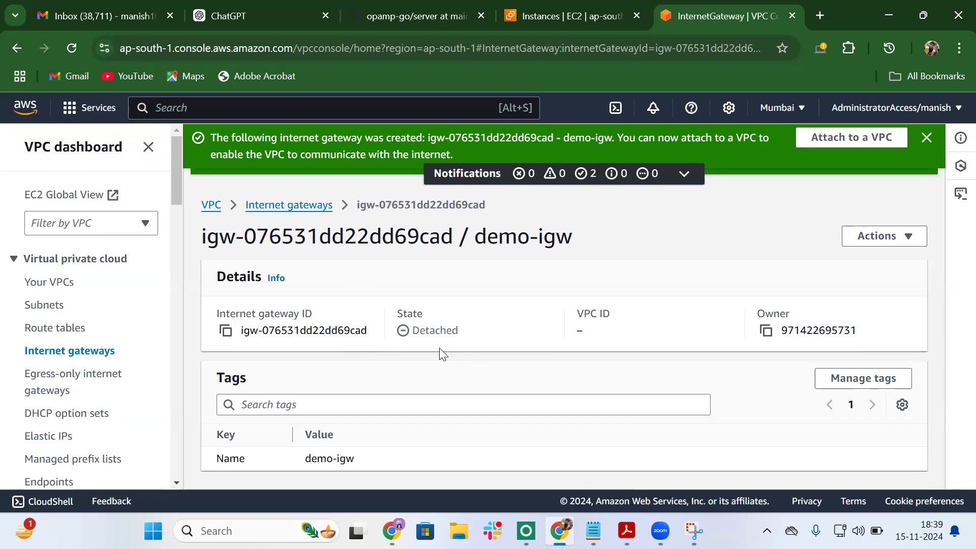
Attach the demo-igw internet gateway to demo-vpc.
left_click(877, 235)
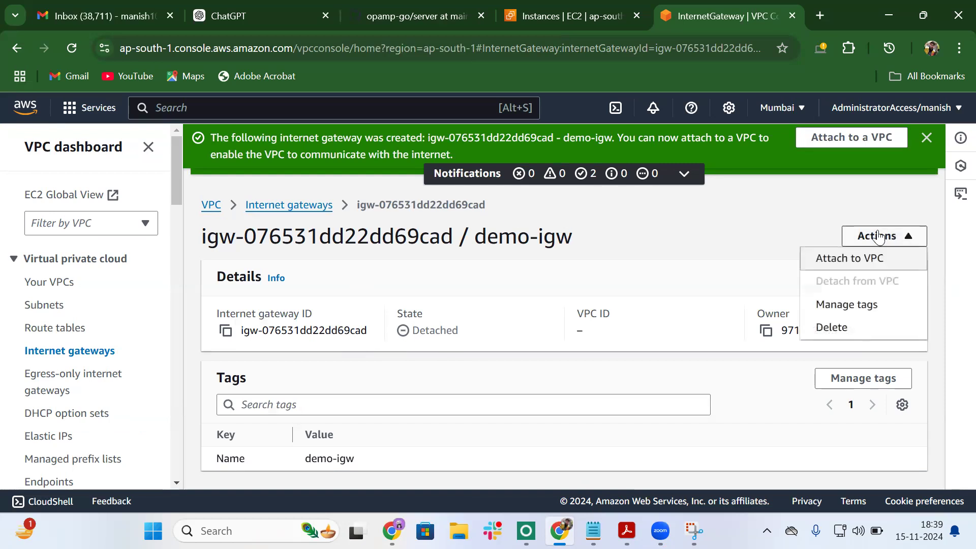
left_click(847, 259)
left_click(310, 305)
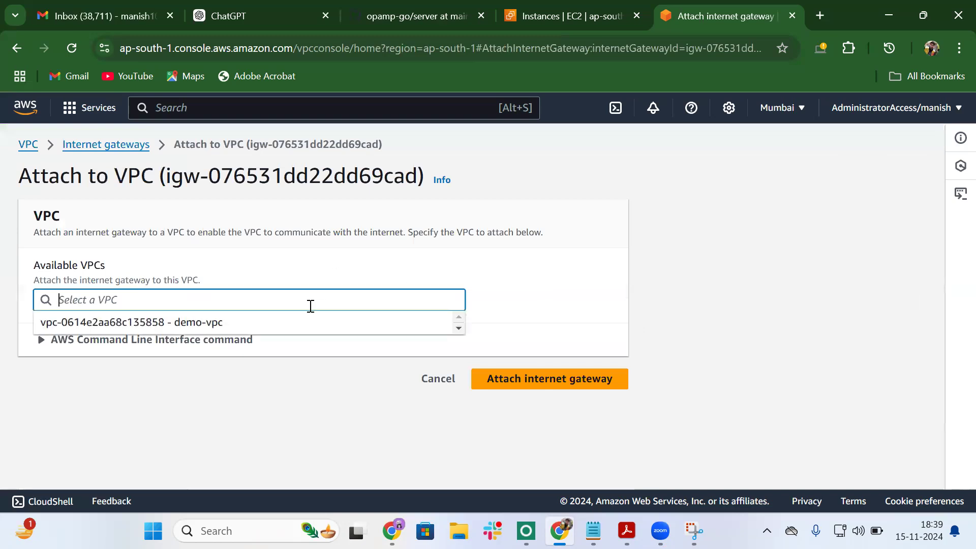
left_click(219, 323)
left_click(500, 378)
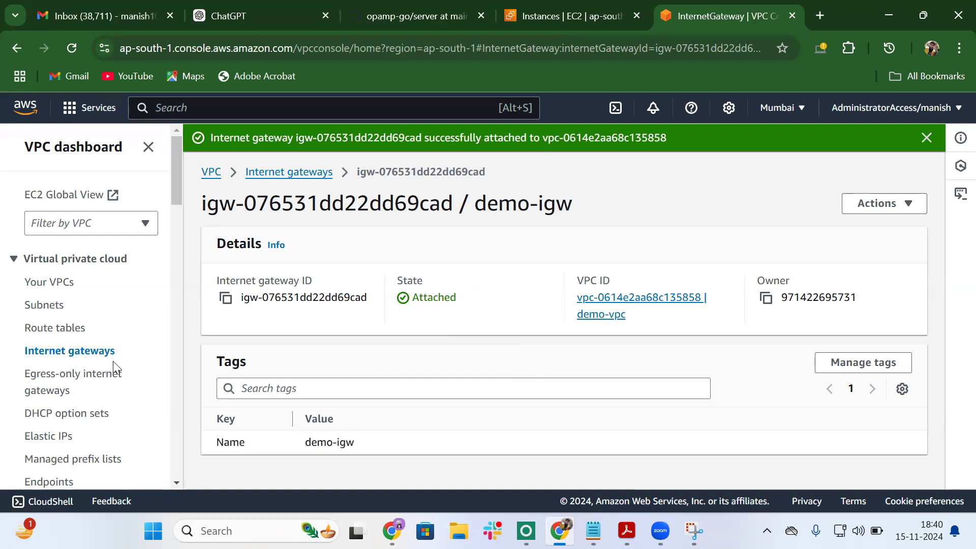
Open the routes of public-route-table for editing and add a route with destination 0.0.0.0/0.
left_click(32, 329)
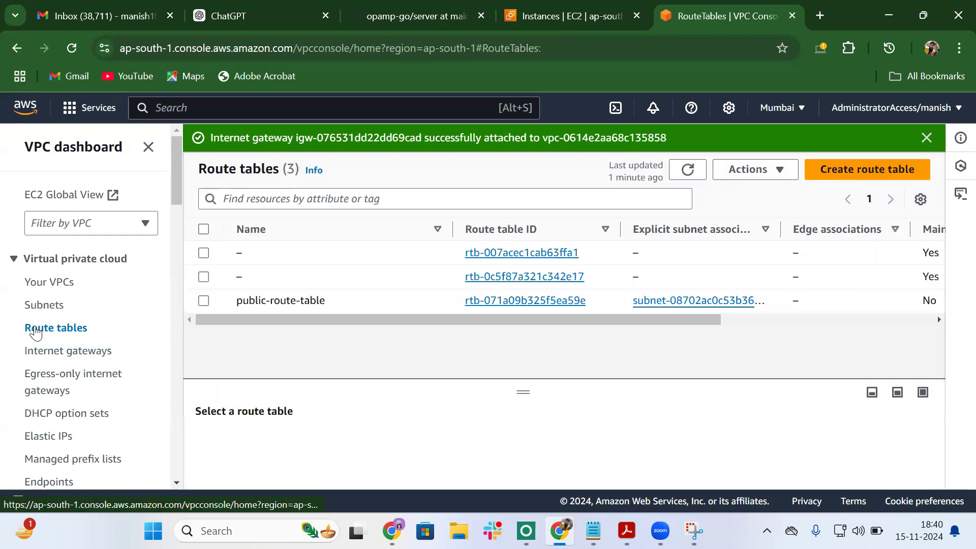
left_click(554, 302)
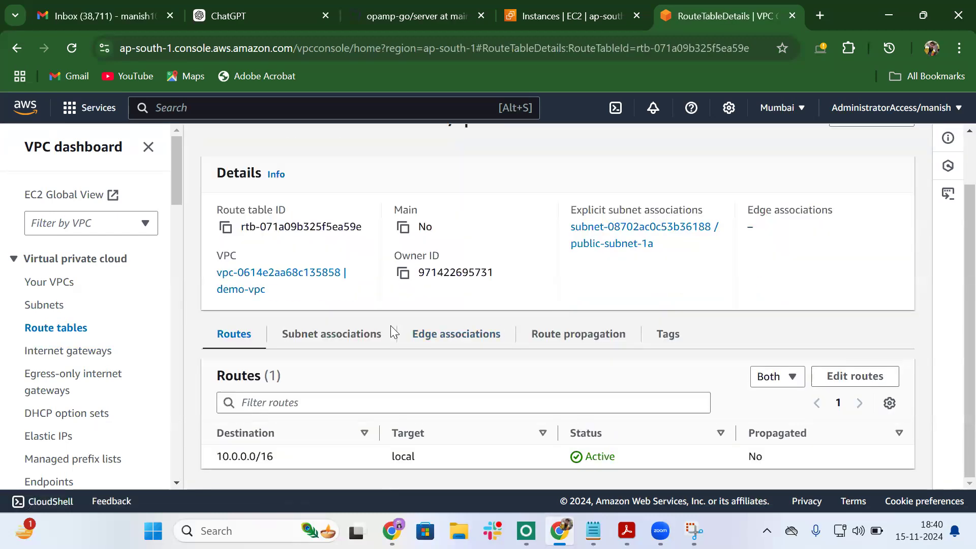
left_click(828, 376)
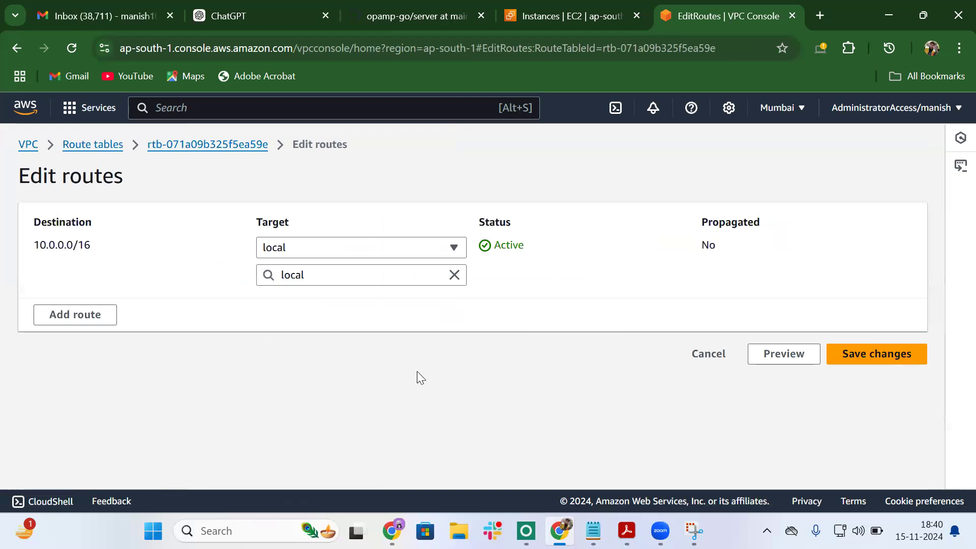
left_click(84, 315)
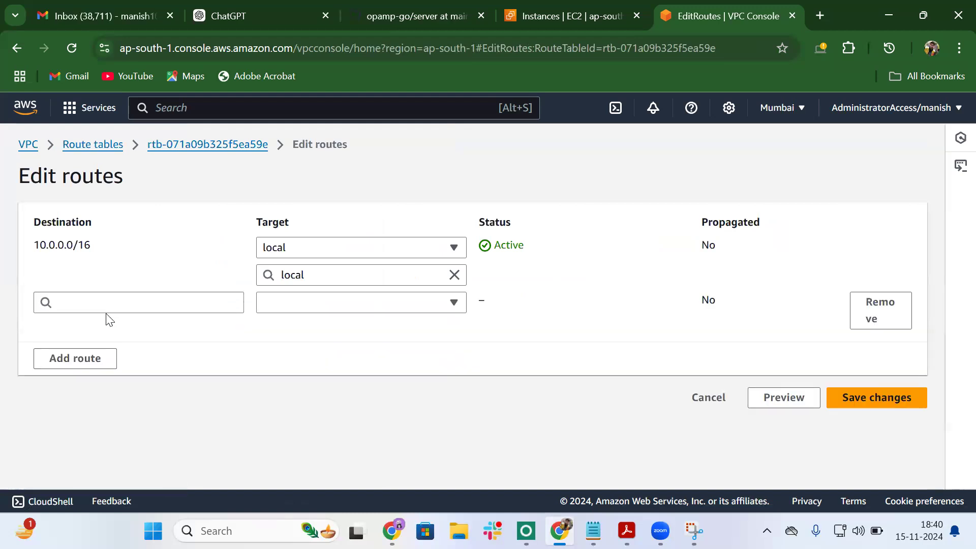
left_click(149, 303)
left_click(93, 328)
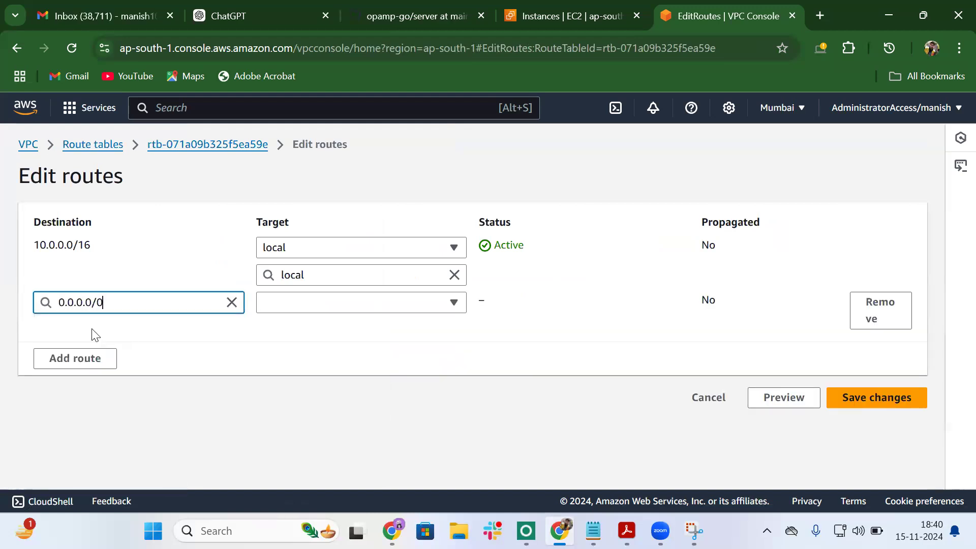
Set the new route's target to the Internet Gateway igw-076531dd22dd69cad and save the route changes.
left_click(311, 304)
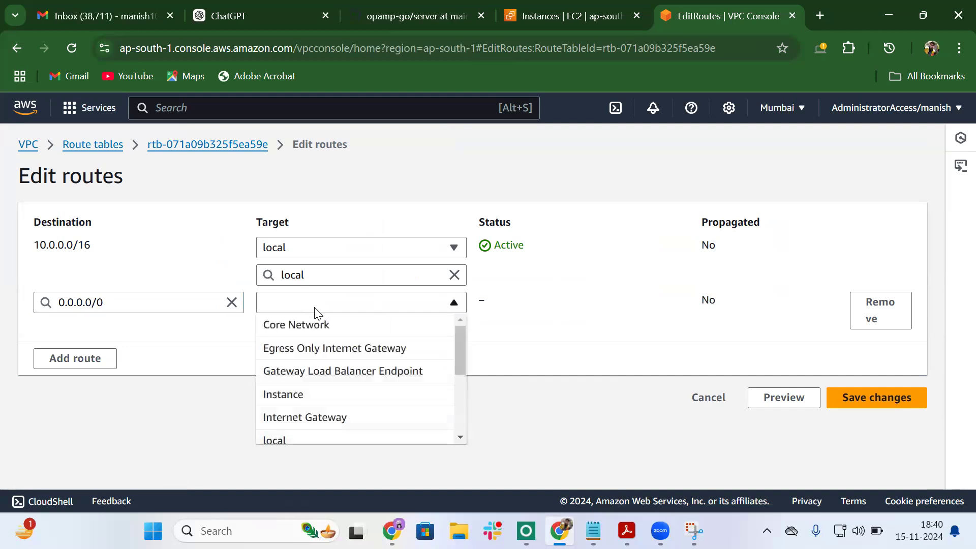
left_click(315, 418)
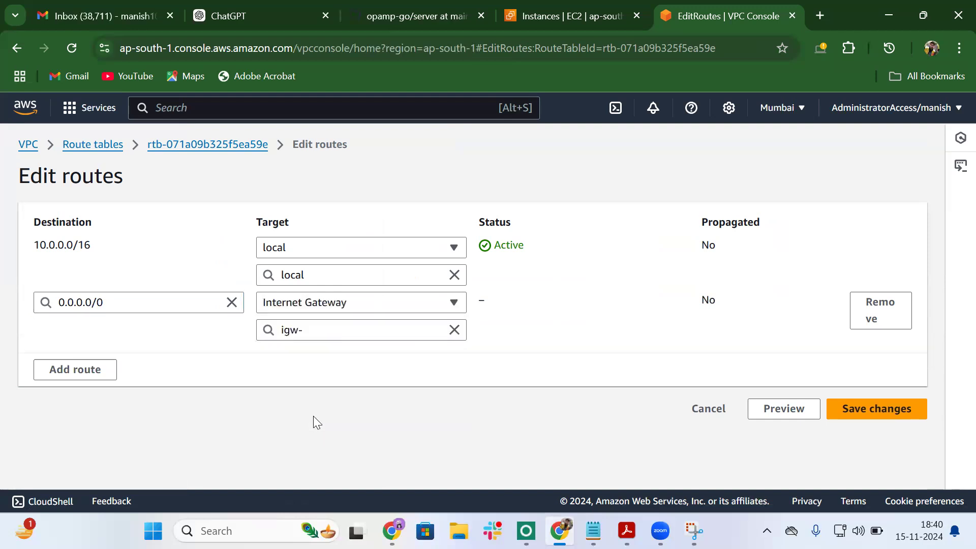
left_click(310, 332)
left_click(384, 377)
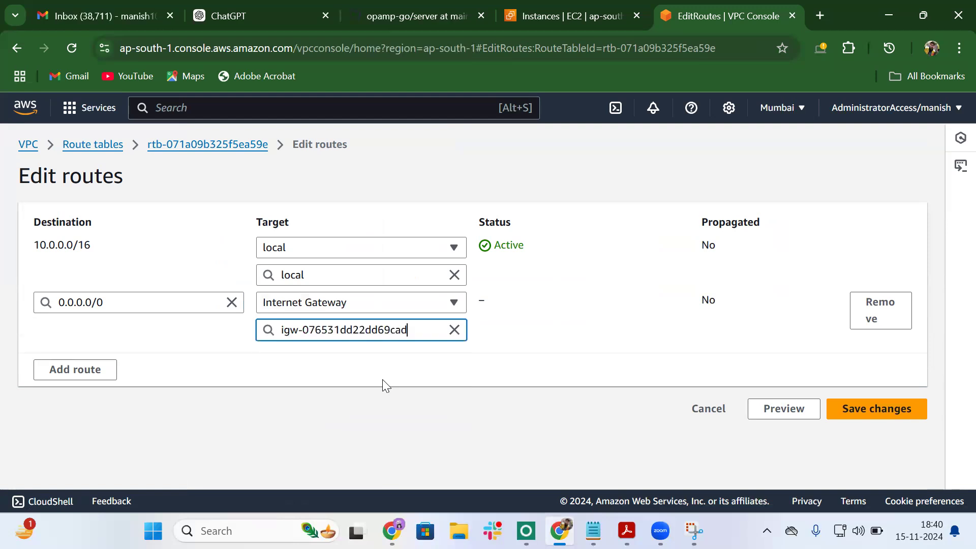
left_click(857, 416)
Review the subnet associations and the routes of public-route-table.
scroll(487, 338, "down", 3)
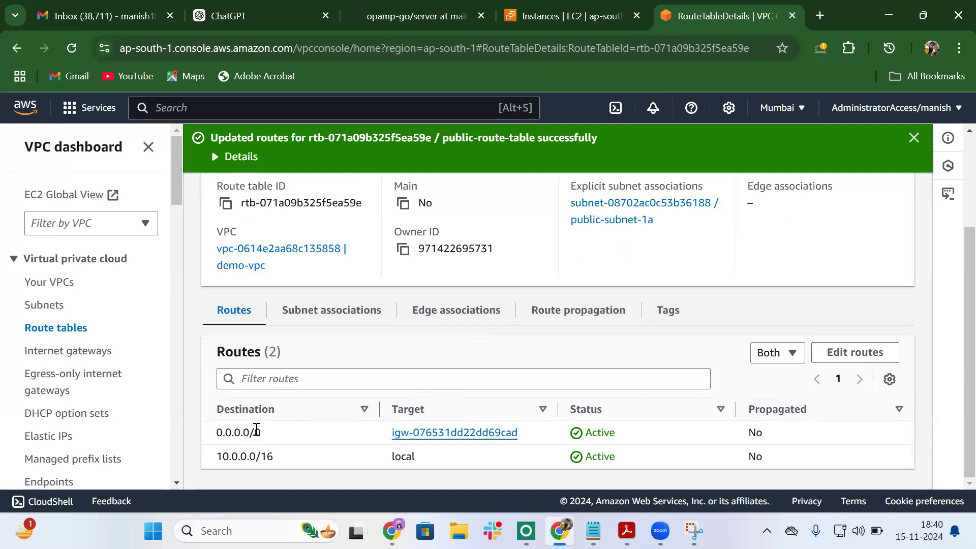
left_click(327, 315)
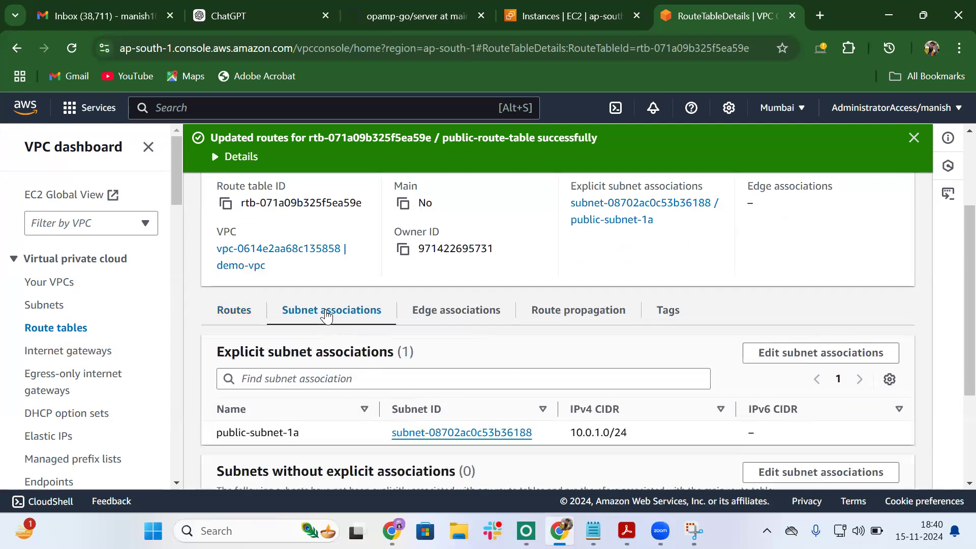
scroll(316, 377, "down", 2)
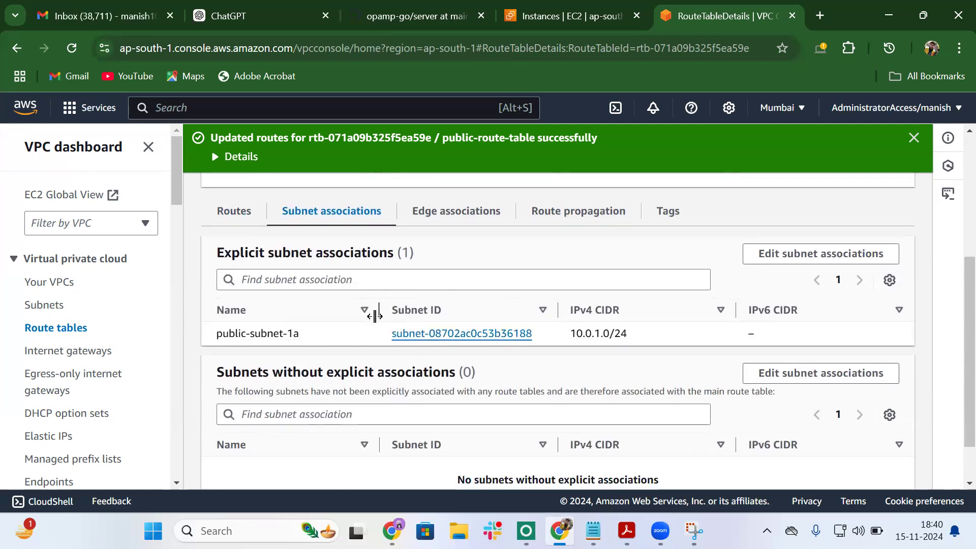
left_click(242, 218)
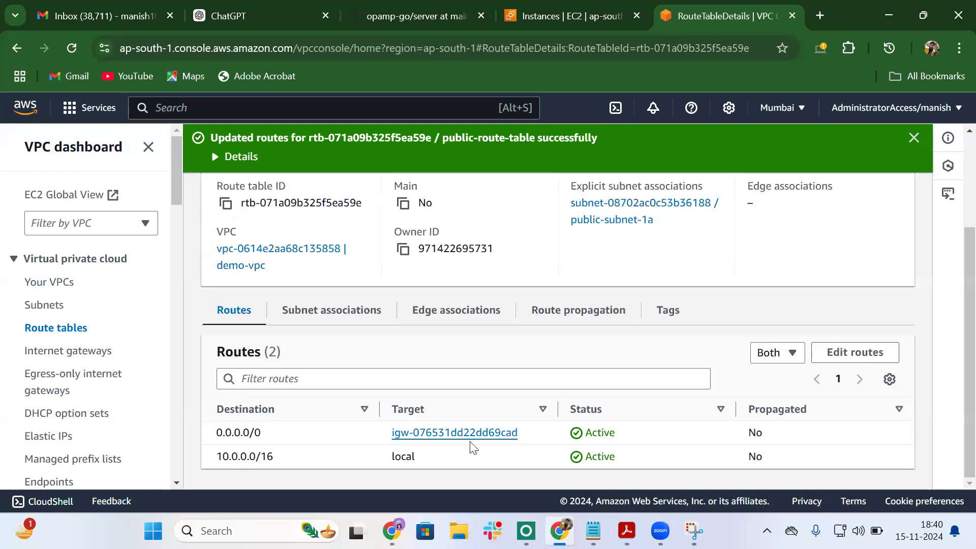
scroll(363, 367, "up", 2)
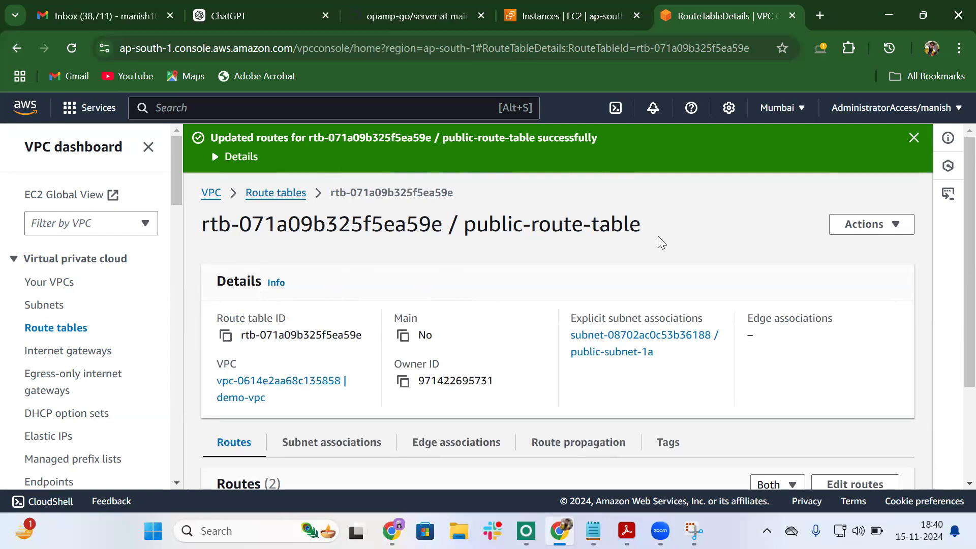
scroll(249, 416, "down", 2)
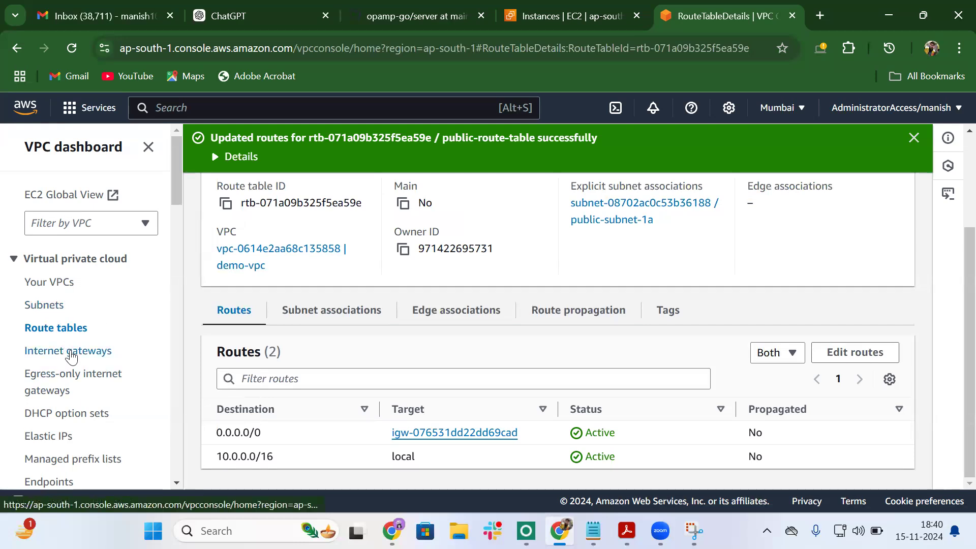
Switch to the EC2 instances page, refresh the list, and start launching a new instance named public-ec2.
left_click(529, 22)
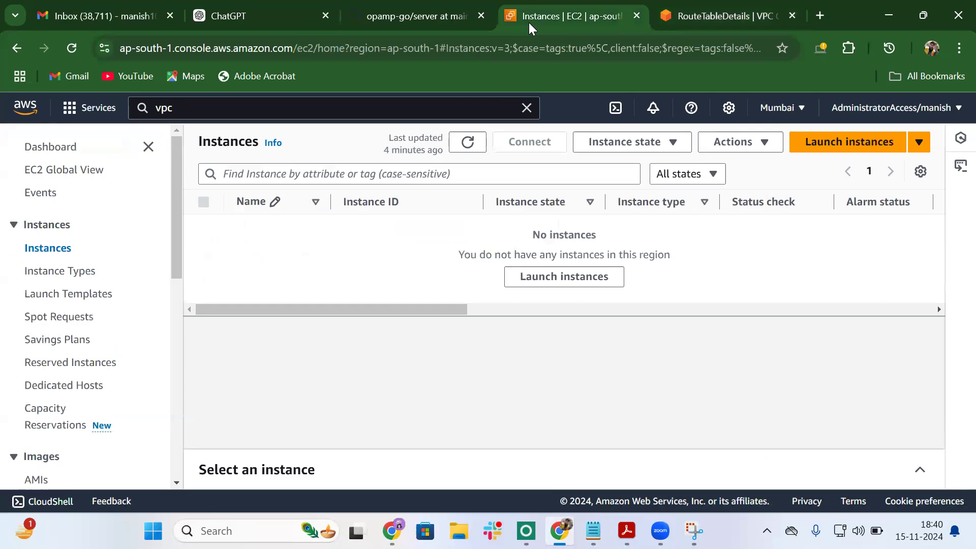
left_click(466, 142)
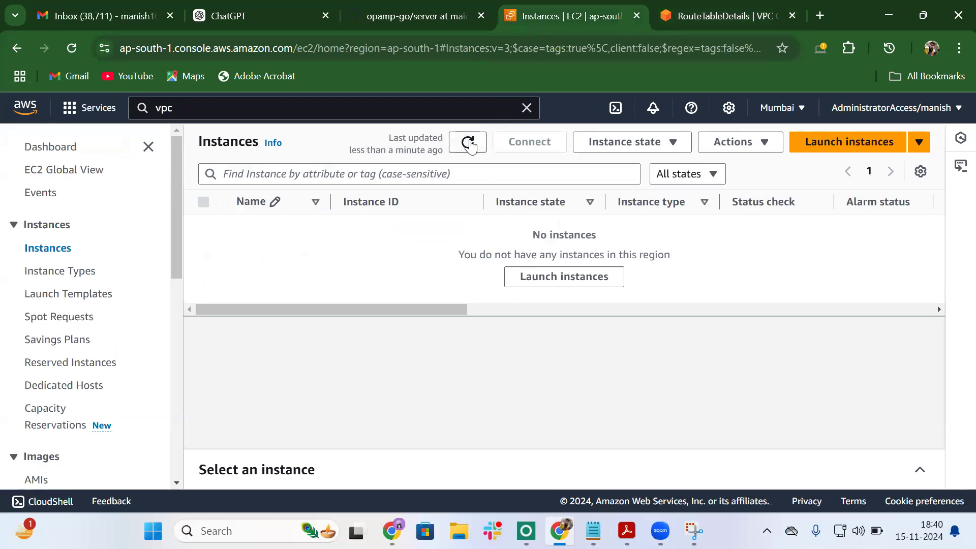
left_click(557, 278)
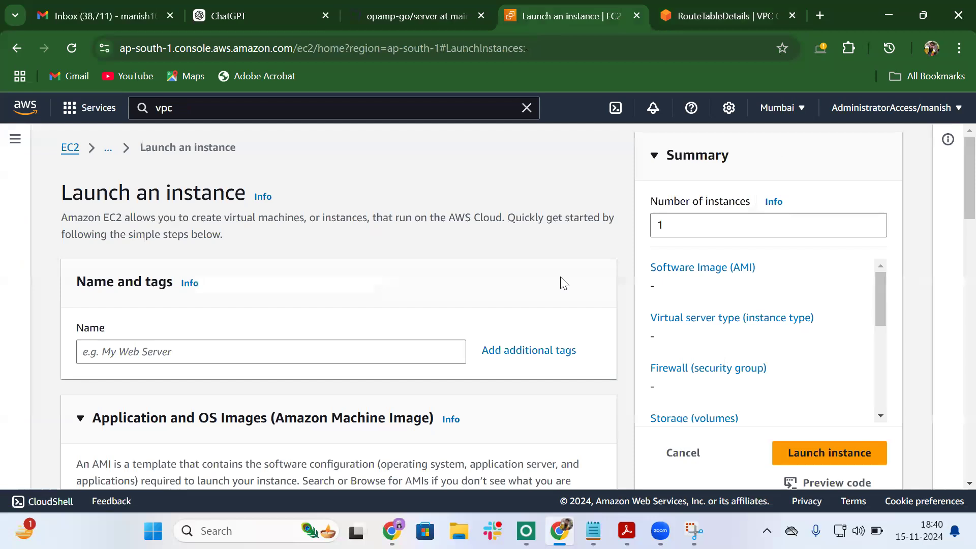
scroll(508, 285, "down", 1)
left_click(213, 275)
type("demo-")
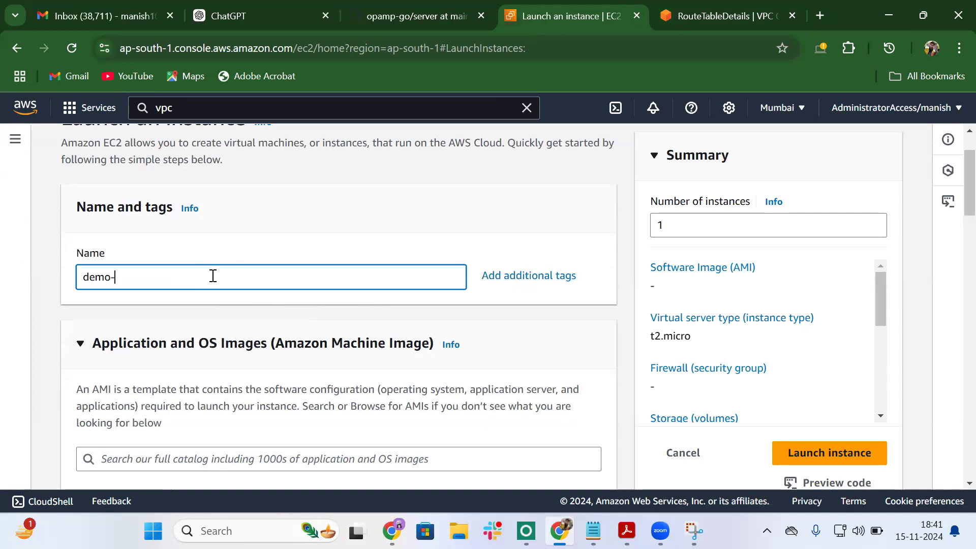
key("BackSpace")
key("BackSpace")
key("BackSpace")
key("BackSpace")
key("BackSpace")
type("public-ec")
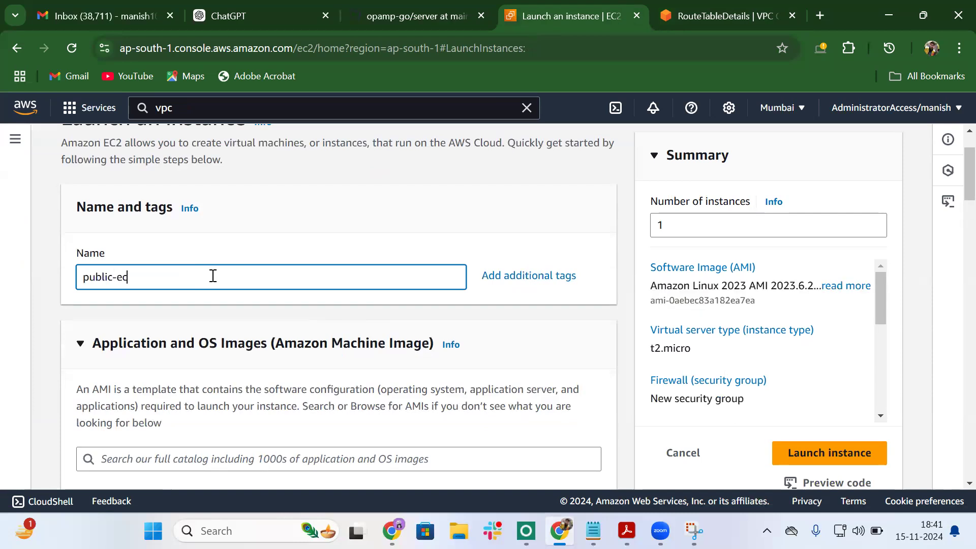
Review the machine image and instance type choices, keeping the Amazon Linux 2023 AMI and t2.micro.
scroll(213, 276, "down", 2)
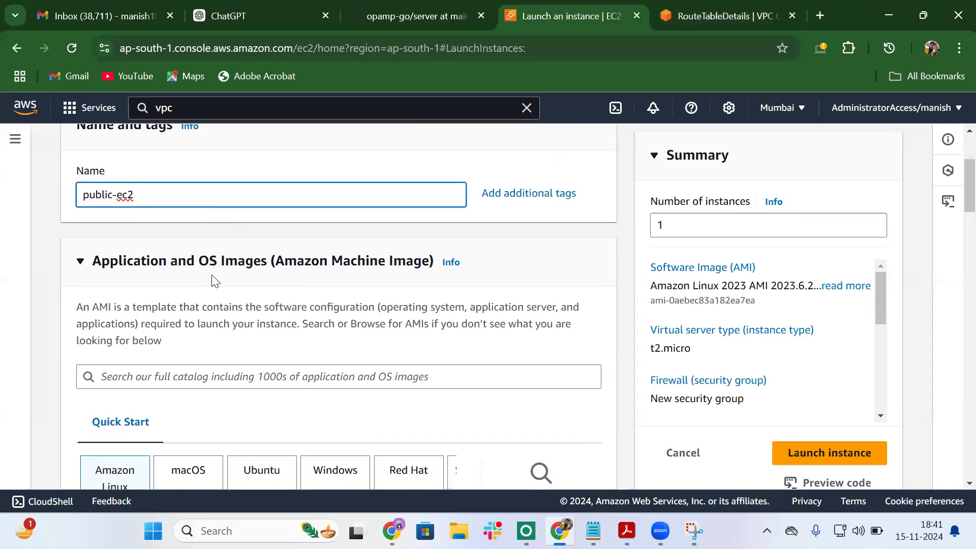
scroll(213, 279, "down", 1)
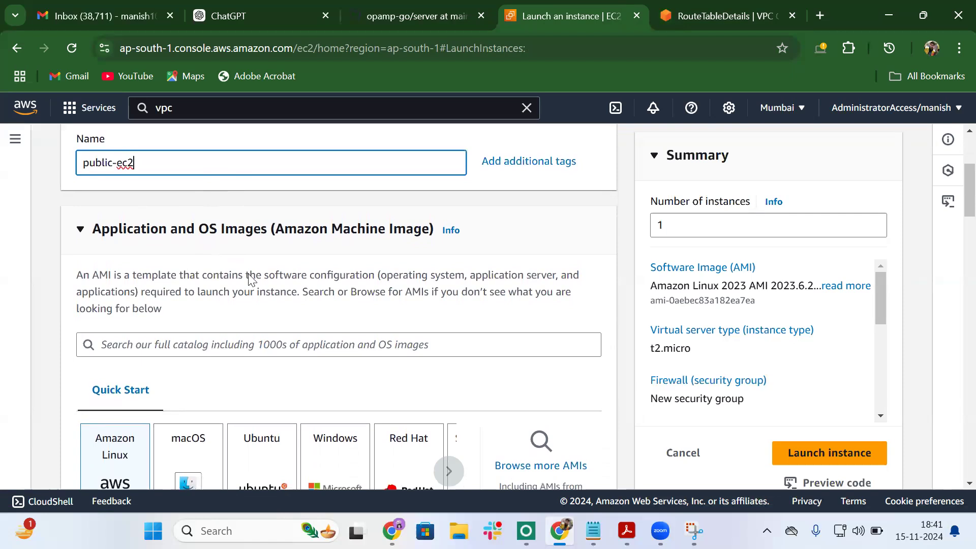
scroll(273, 322, "down", 5)
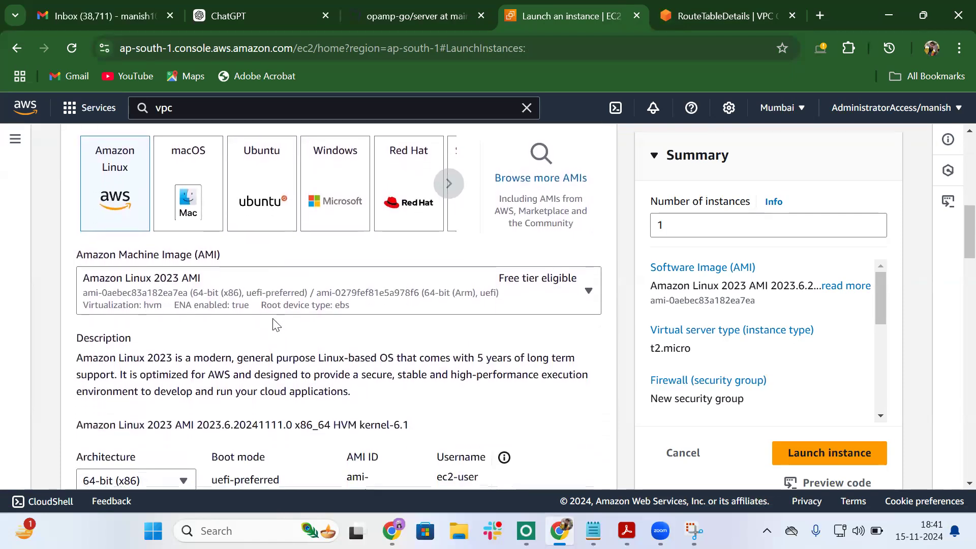
scroll(276, 324, "down", 1)
scroll(366, 359, "down", 7)
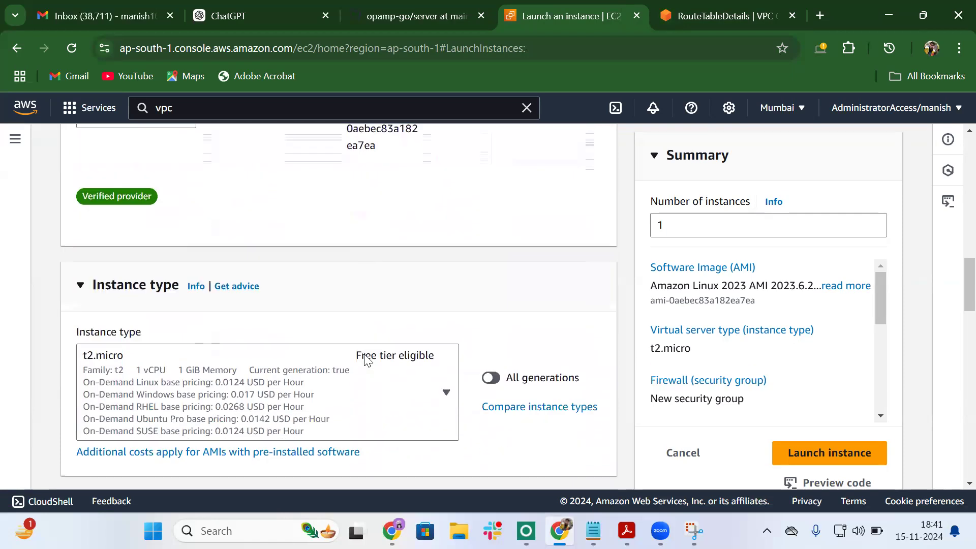
left_click(411, 345)
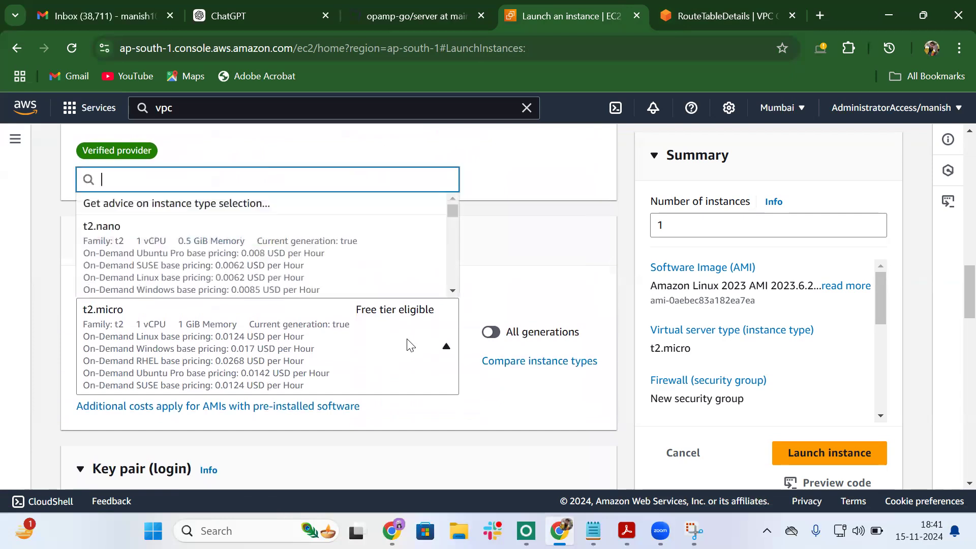
left_click(411, 345)
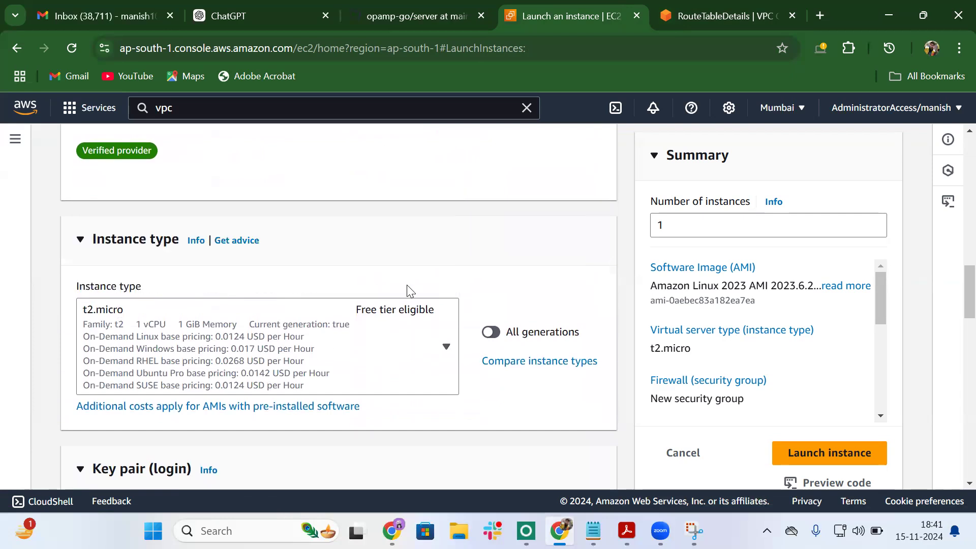
Create a new RSA key pair named public-ec2-demo in .pem format for the instance login.
scroll(472, 273, "down", 2)
scroll(472, 273, "down", 4)
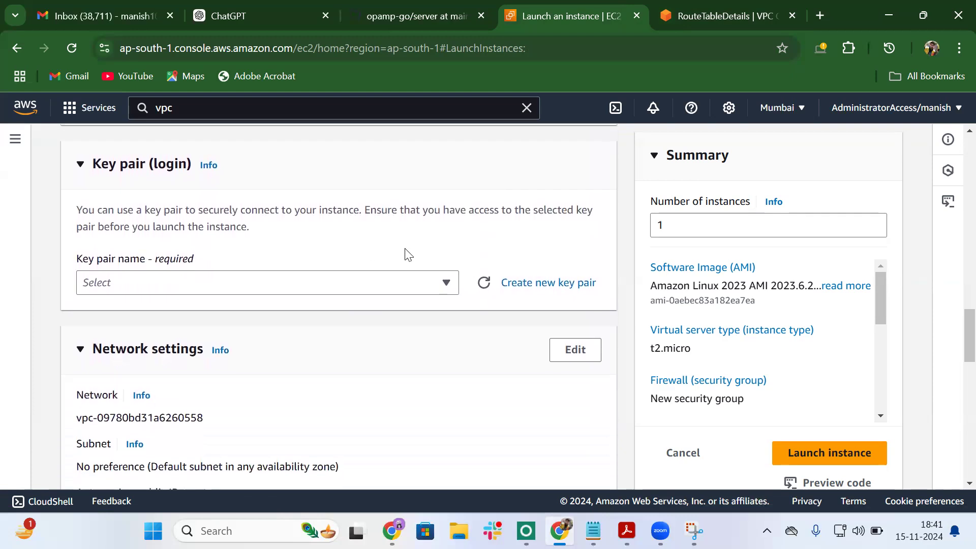
left_click(542, 289)
left_click(315, 242)
type("public")
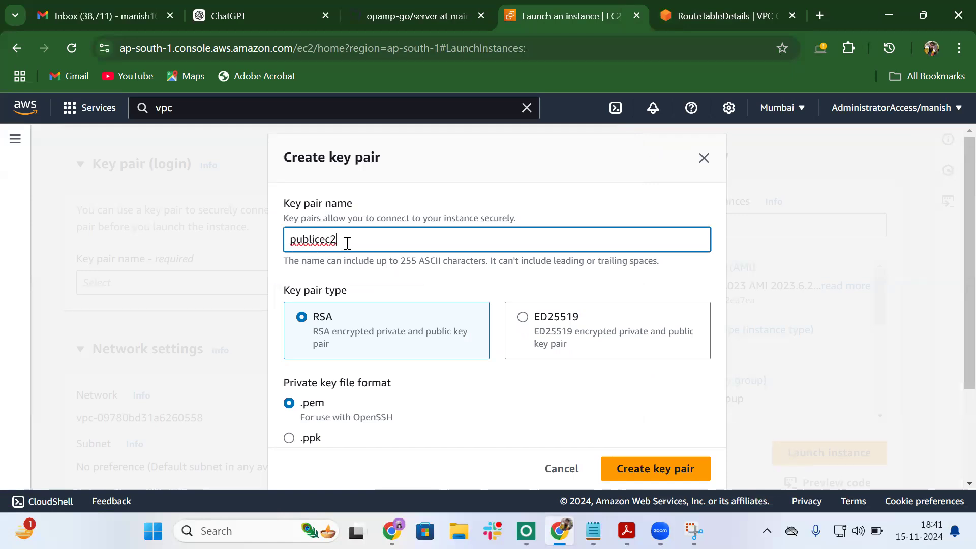
type("-ec2-demo")
scroll(446, 292, "down", 2)
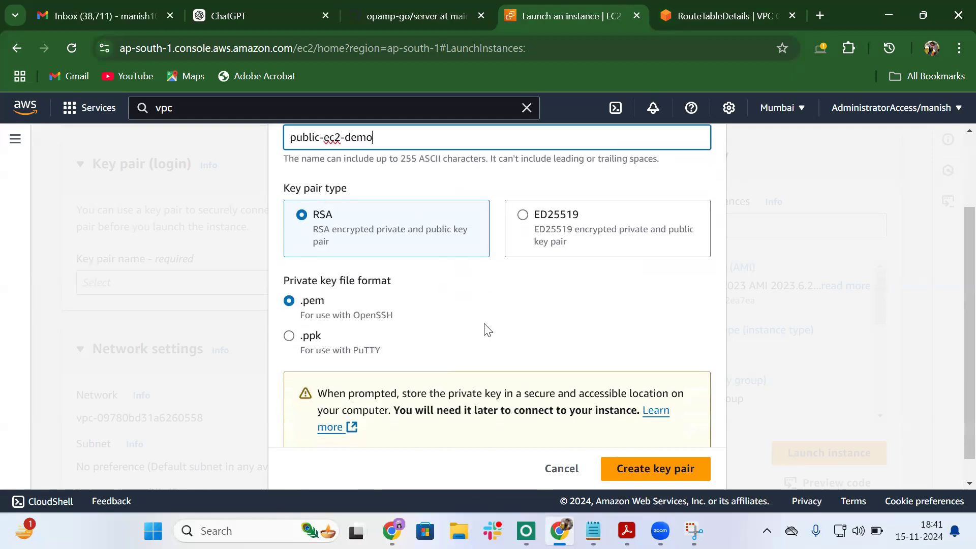
left_click(629, 469)
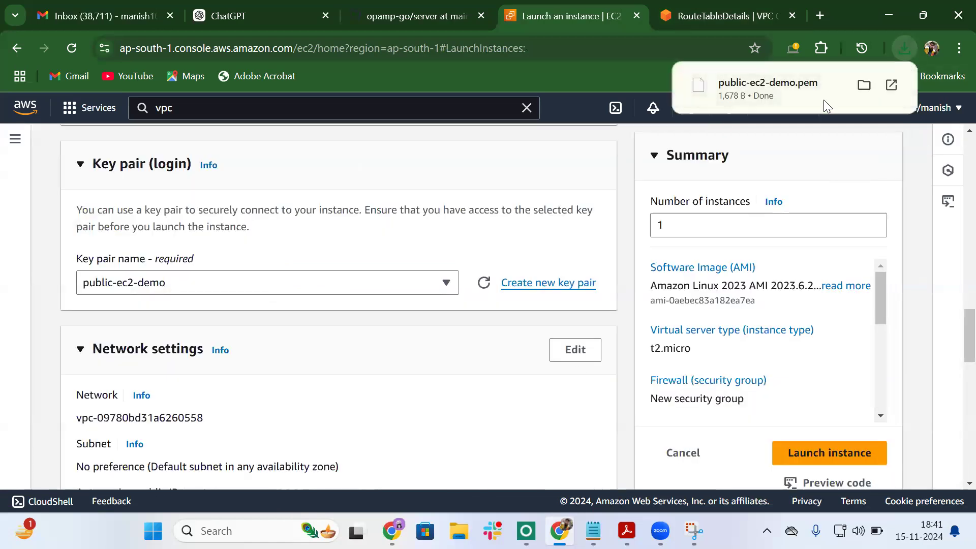
Edit the instance's network settings to use demo-vpc and enable auto-assignment of a public IP.
left_click(576, 351)
scroll(359, 329, "down", 4)
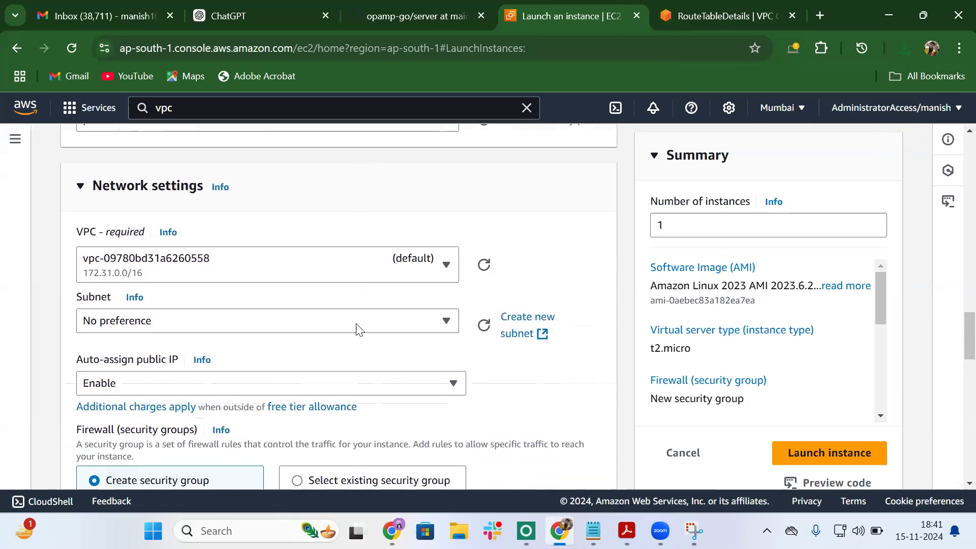
left_click(401, 257)
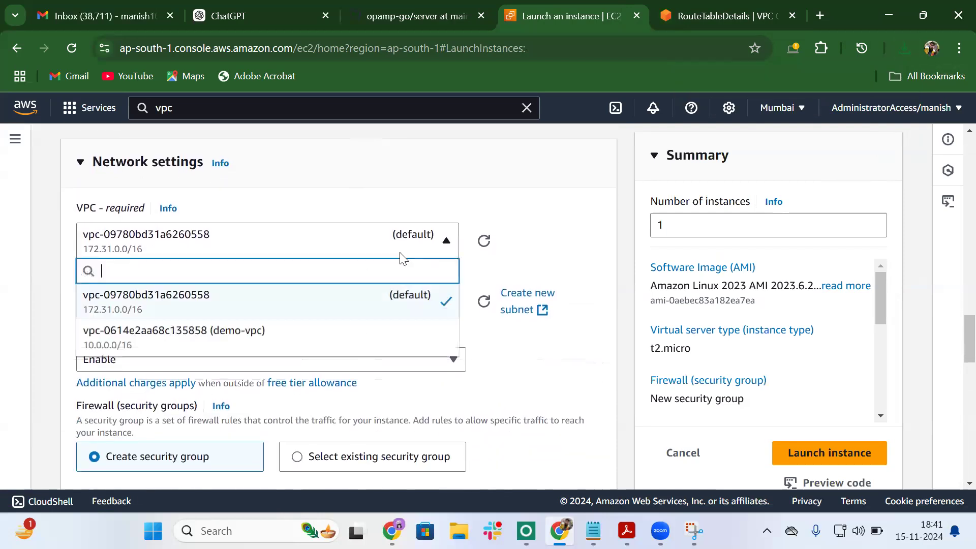
left_click(310, 345)
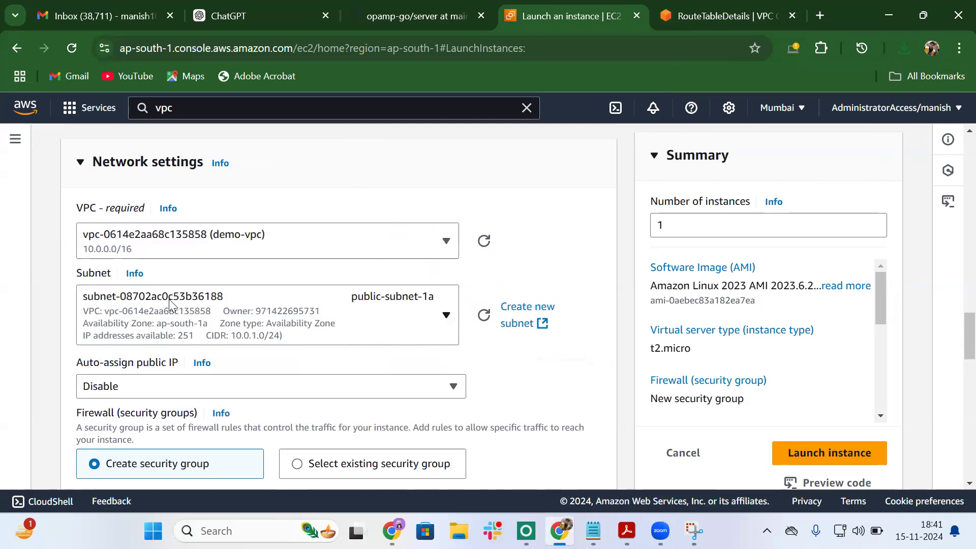
scroll(418, 342, "down", 1)
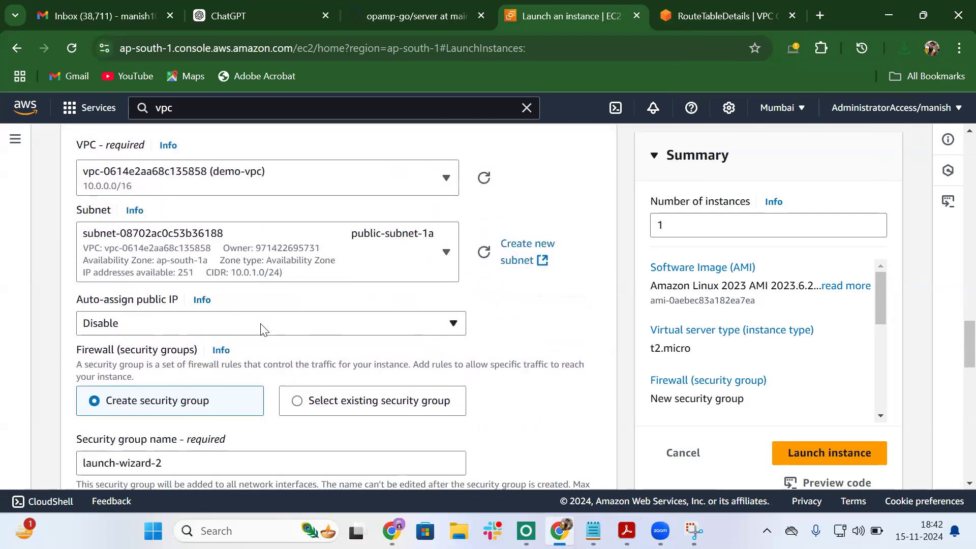
left_click(314, 328)
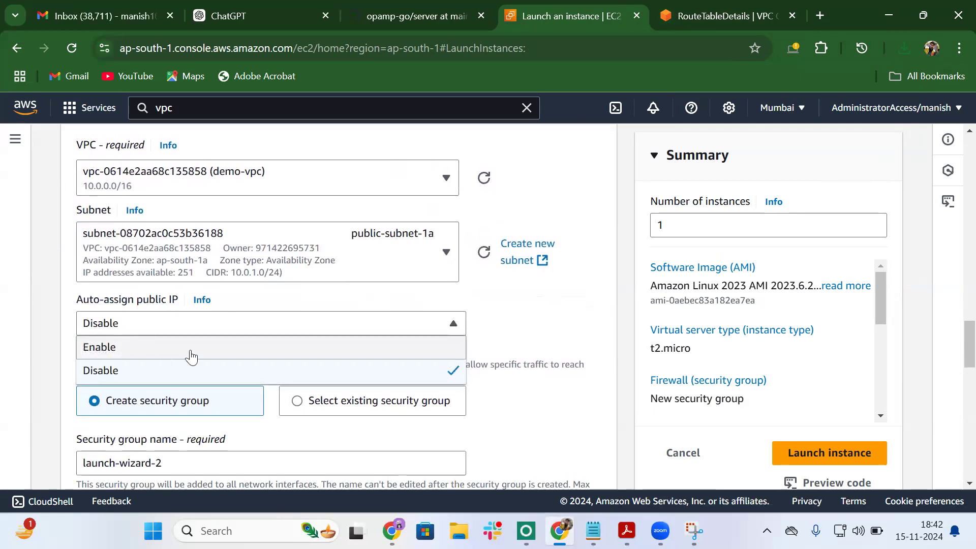
left_click(233, 346)
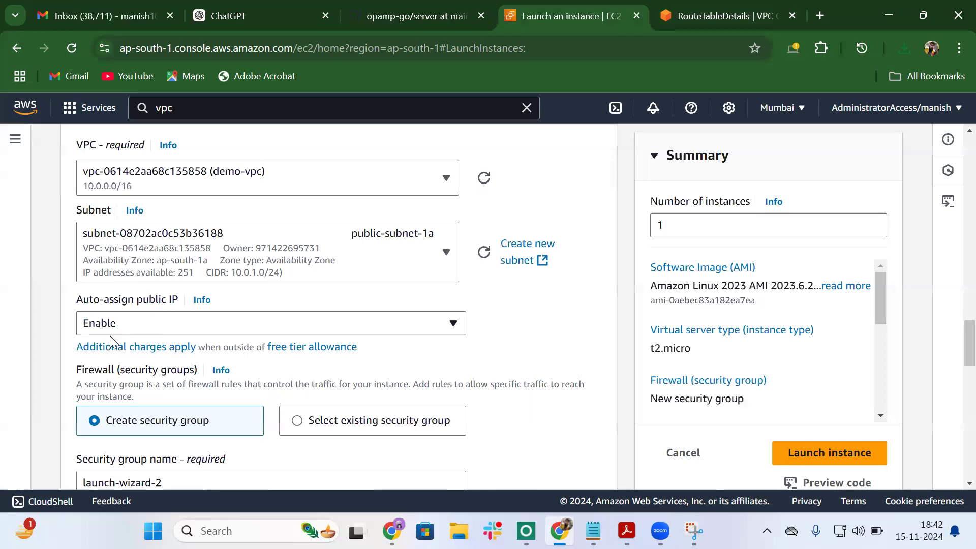
Set both the name and the description of the new security group to public-sg.
scroll(299, 347, "down", 3)
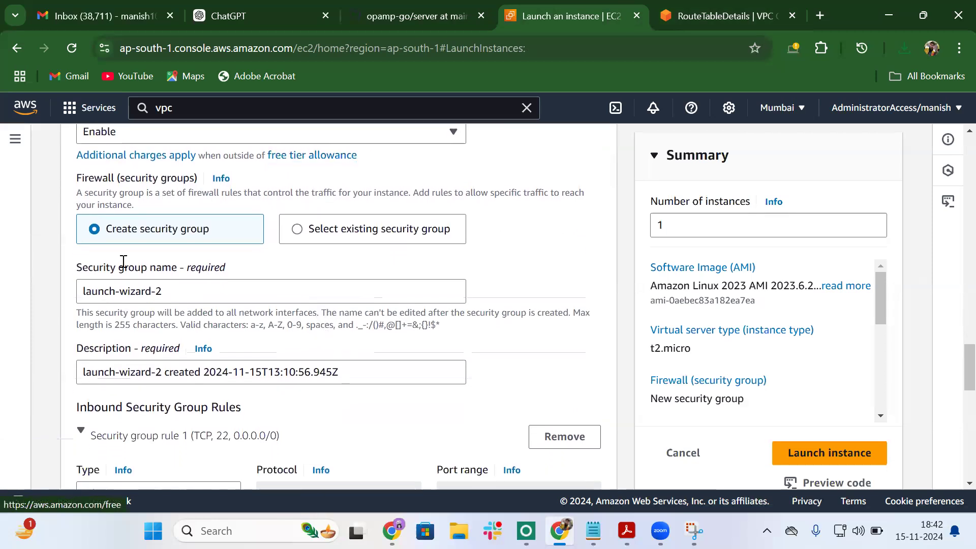
triple_click(184, 290)
key("BackSpace")
type("public-sg")
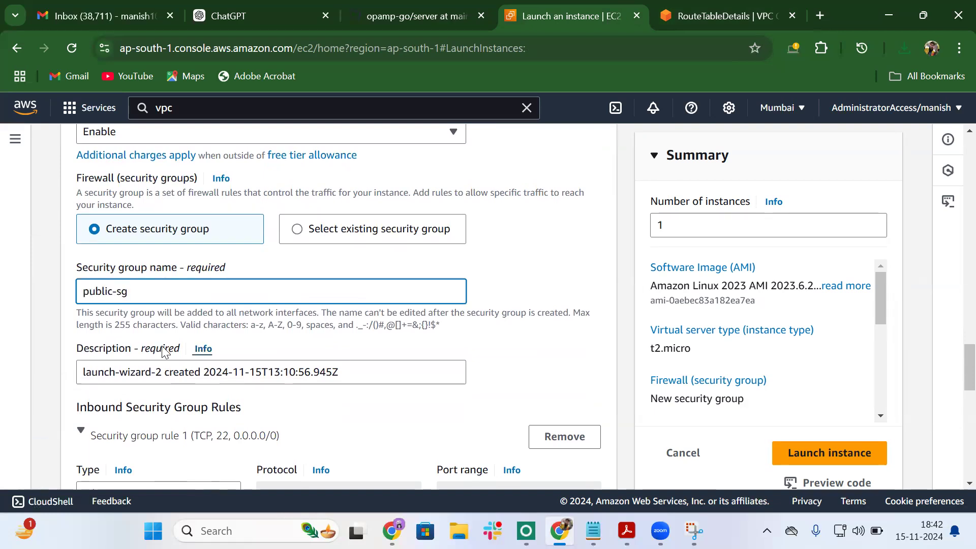
triple_click(123, 294)
key("ctrl+c")
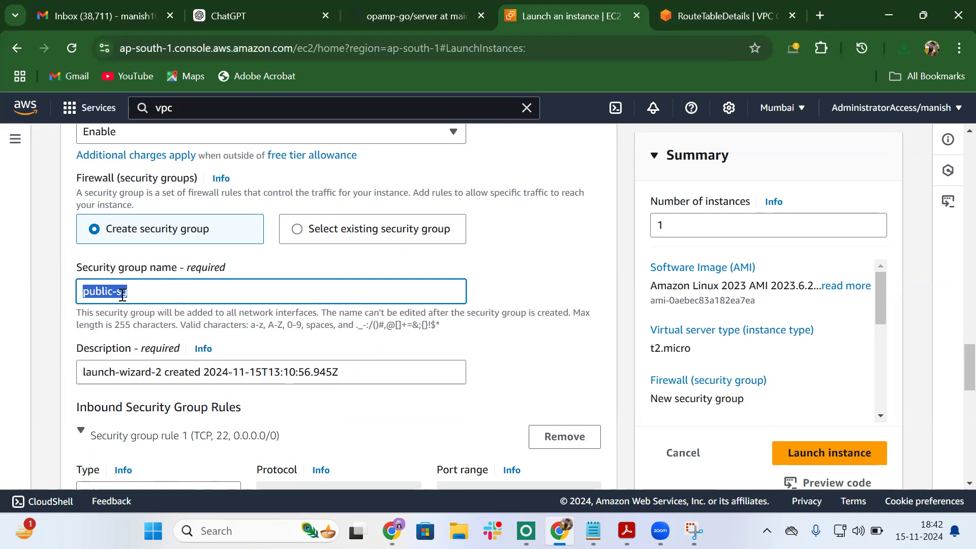
left_click(122, 372)
triple_click(123, 377)
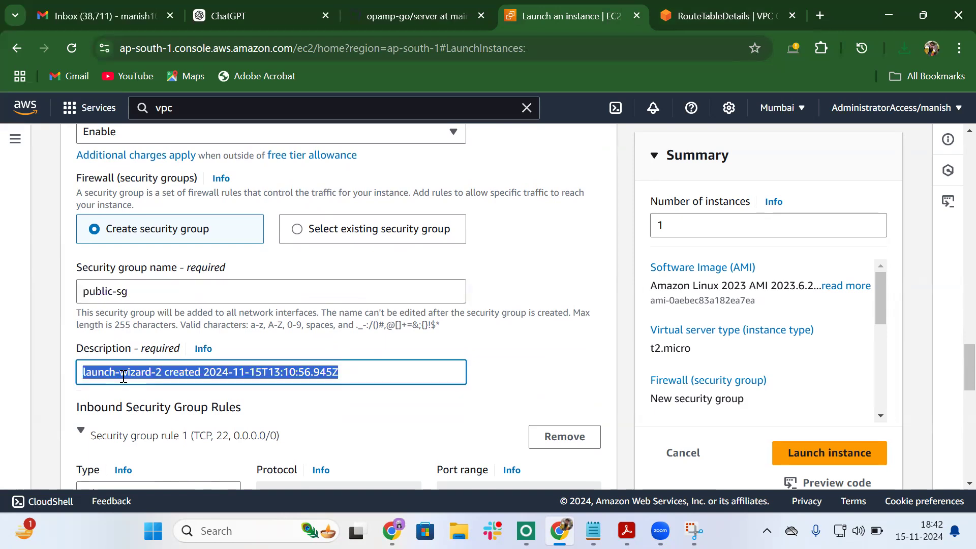
key("BackSpace")
key("ctrl+v")
Check the inbound SSH rule and the storage settings, then launch the instance.
scroll(123, 376, "down", 3)
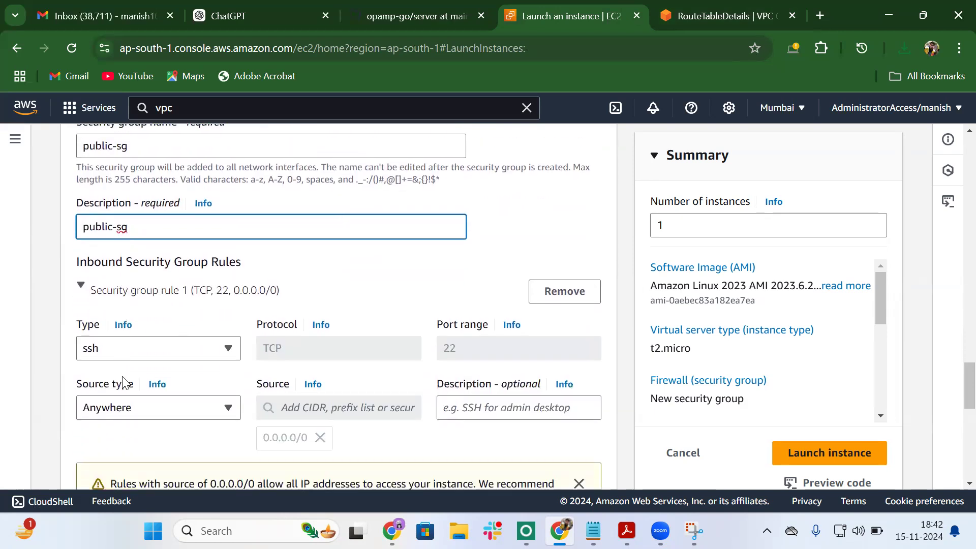
scroll(366, 378, "down", 10)
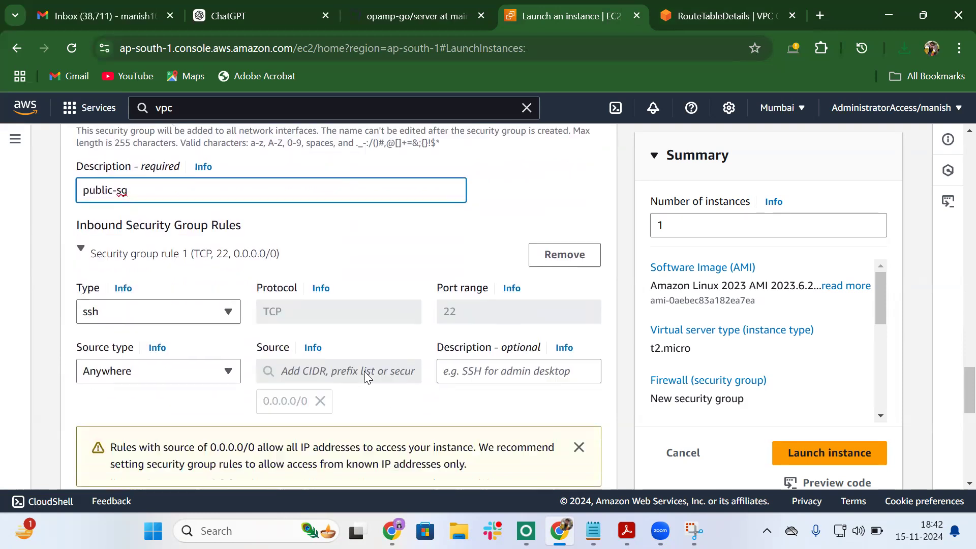
scroll(366, 378, "down", 1)
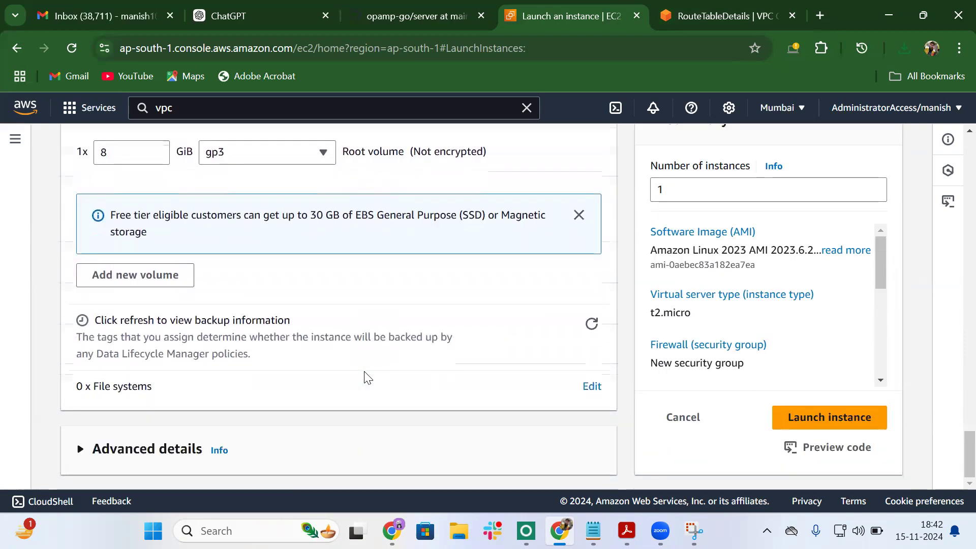
scroll(366, 378, "up", 4)
scroll(365, 378, "down", 4)
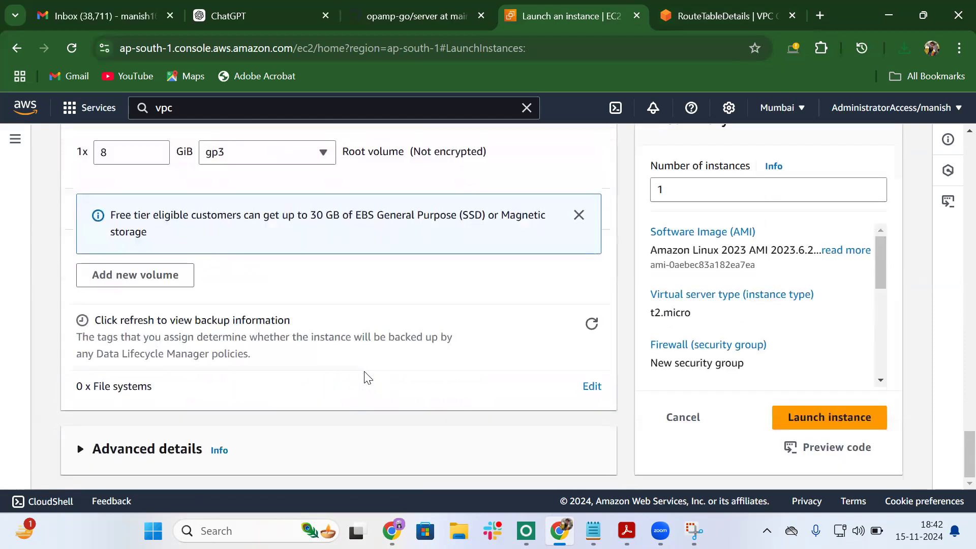
left_click(801, 420)
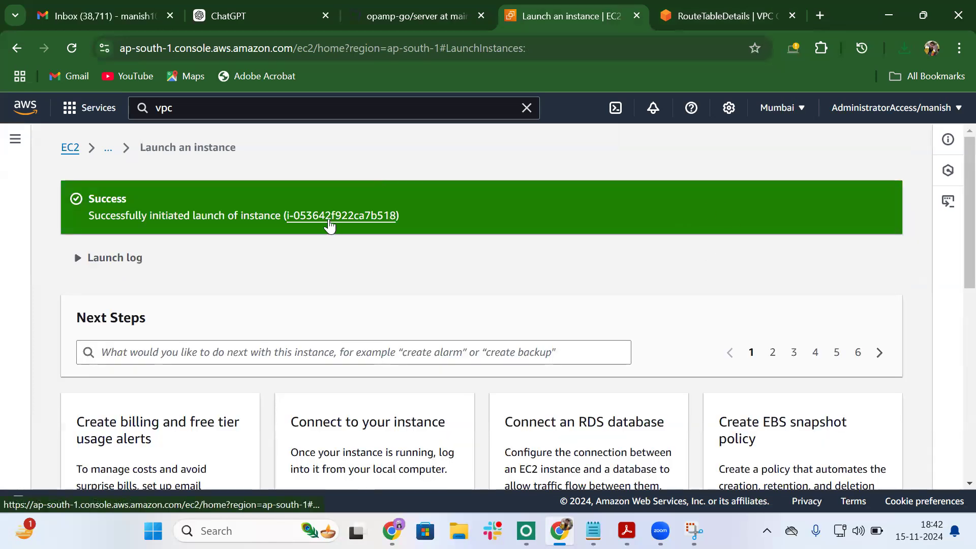
Open the summary of the newly launched public-ec2 instance and refresh its status.
left_click(328, 217)
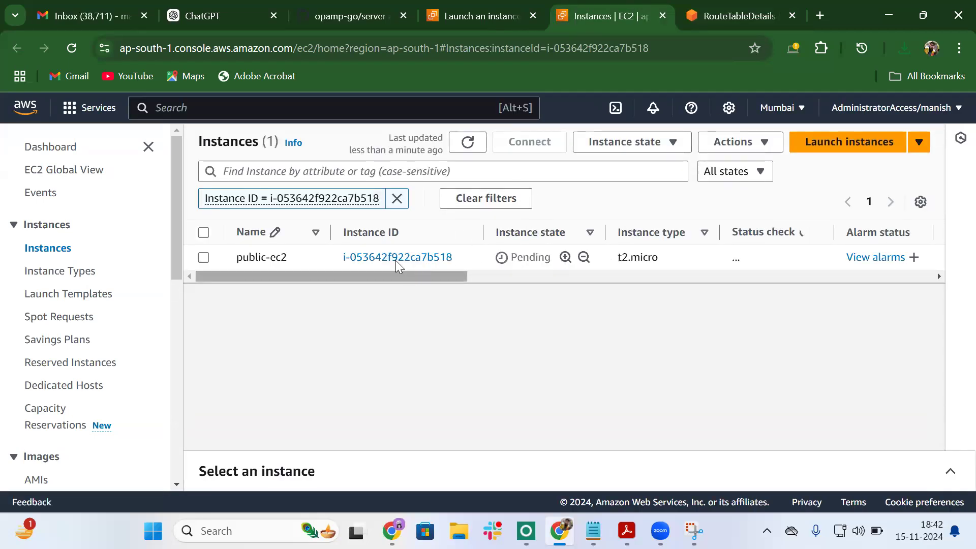
left_click(392, 257)
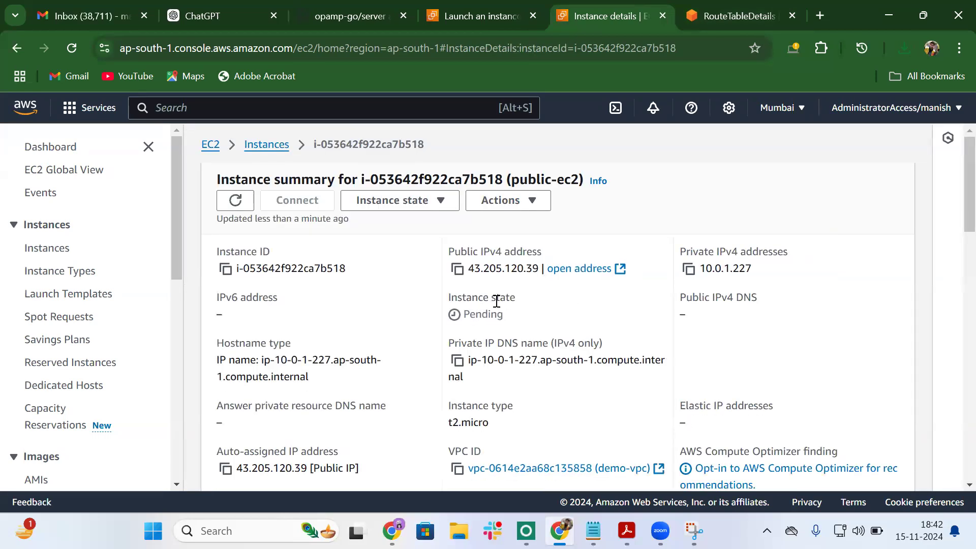
left_click(235, 202)
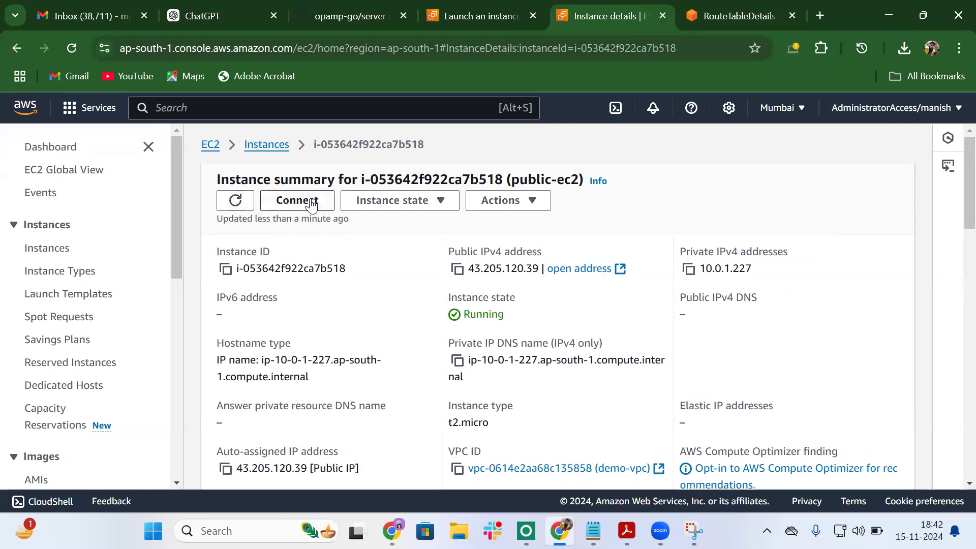
Connect to public-ec2 with EC2 Instance Connect over its public IPv4 address as ec2-user.
left_click(316, 201)
scroll(321, 200, "down", 1)
scroll(320, 203, "down", 3)
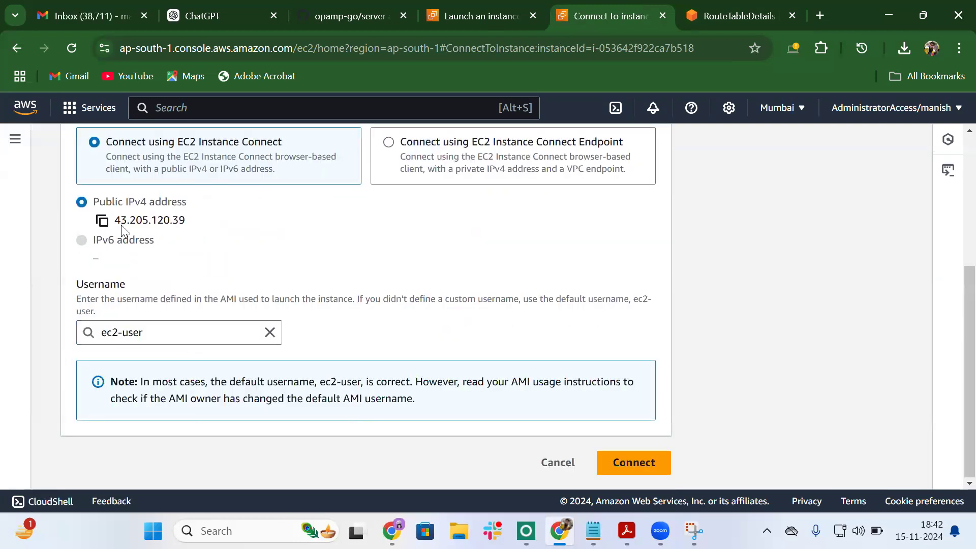
left_click(624, 461)
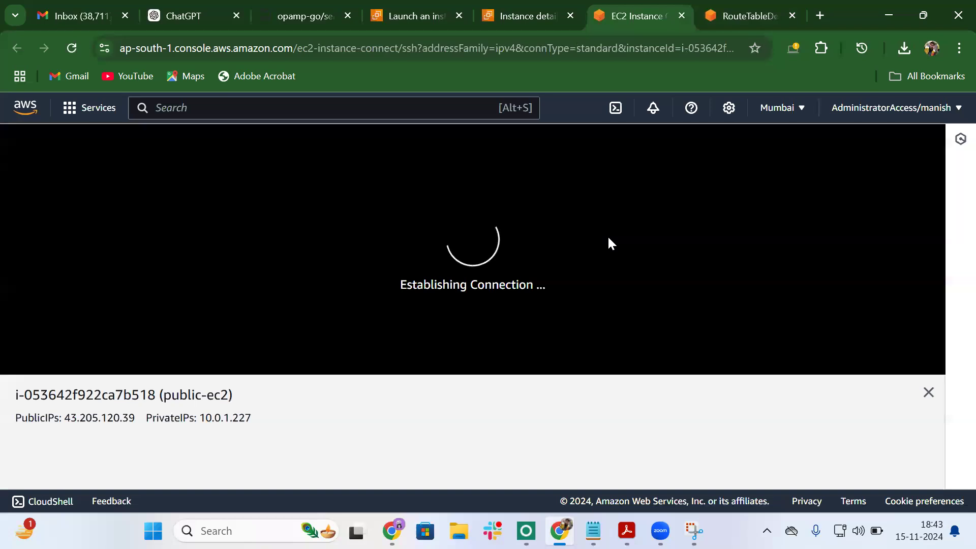
Switch to root with sudo su in the browser terminal and list the directory contents with ls -lrth.
type("sudo su")
key("Return")
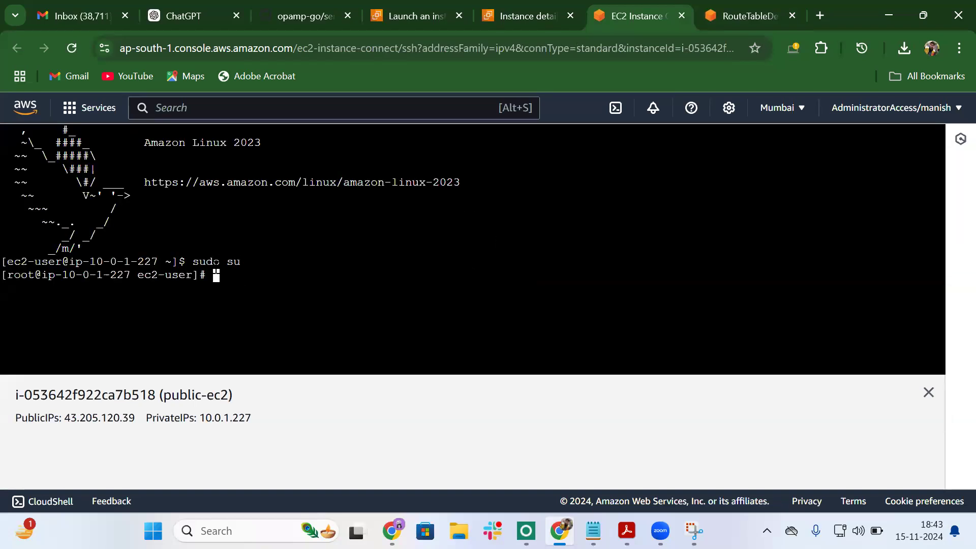
type("ls -lrth")
key("Return")
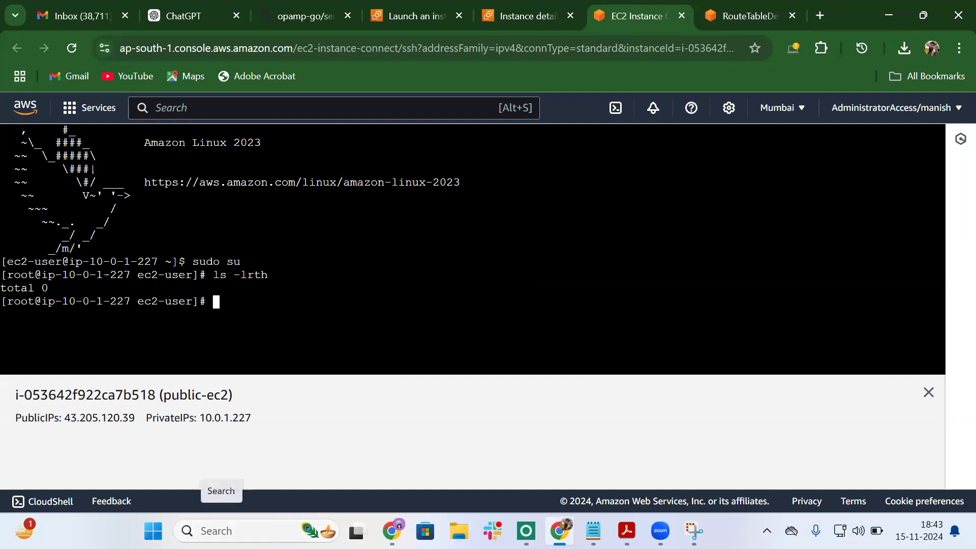
Open a local Command Prompt and change to the downloads folder.
left_click(220, 531)
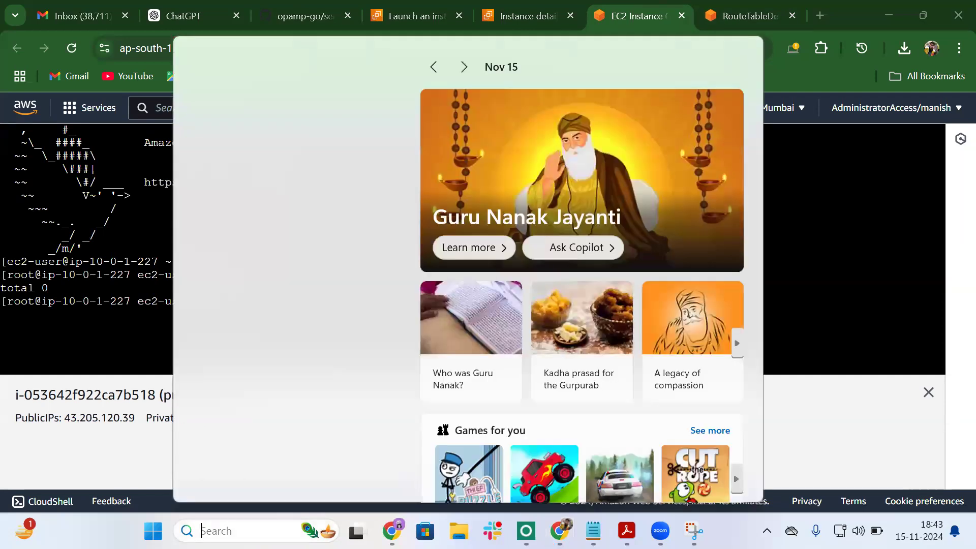
type("cmd")
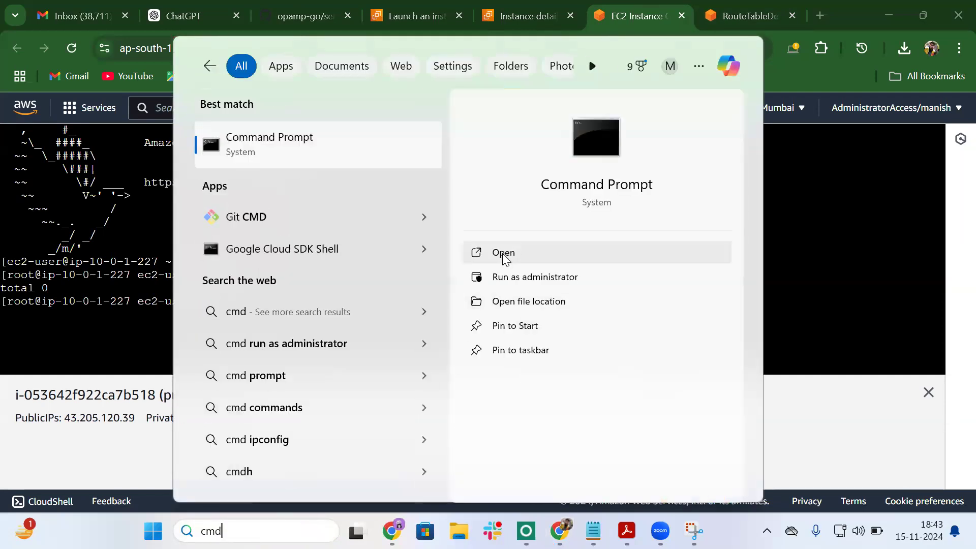
left_click(503, 255)
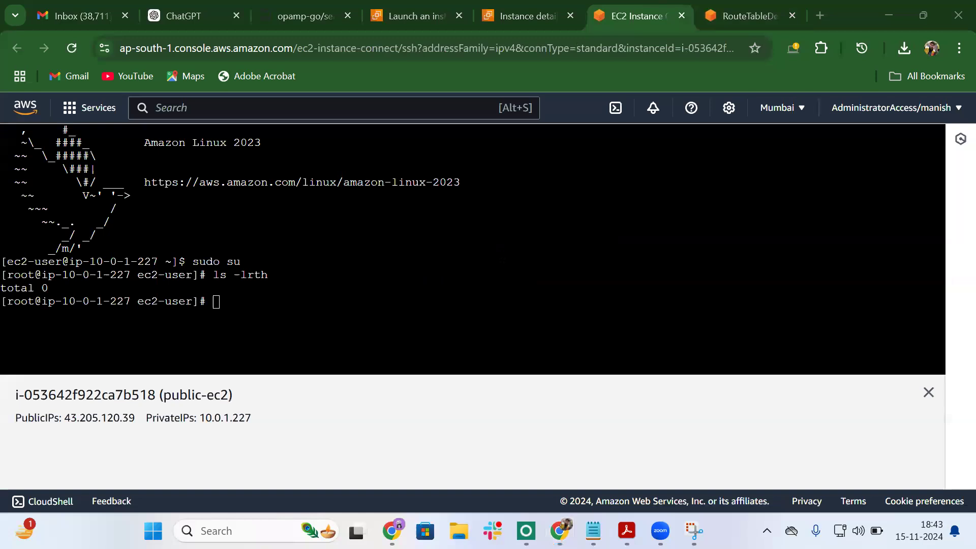
left_click(503, 259)
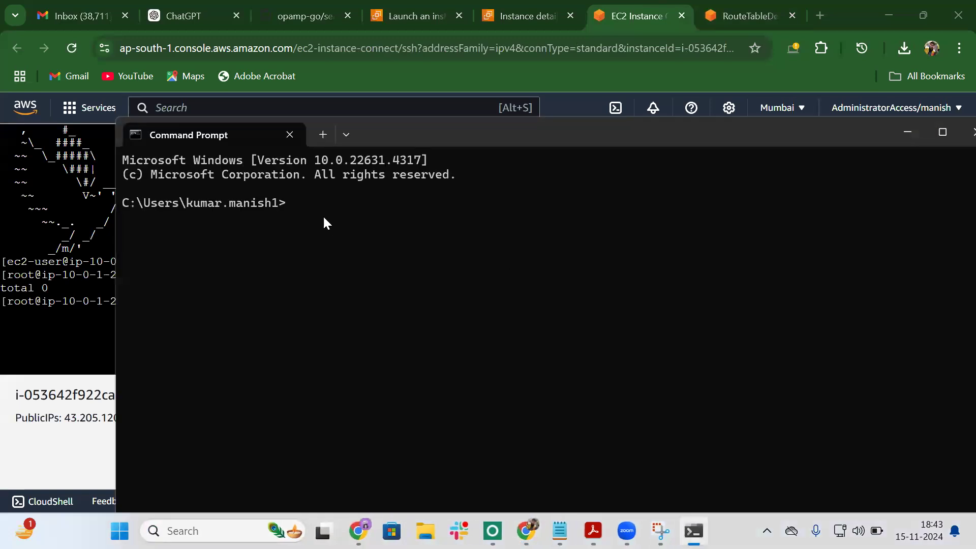
type("cd downloads")
key("Return")
Begin an SSH command using the key file "public-ec2-demo.pem" and the login ec2-user@, without running it.
type("ssh -i ")
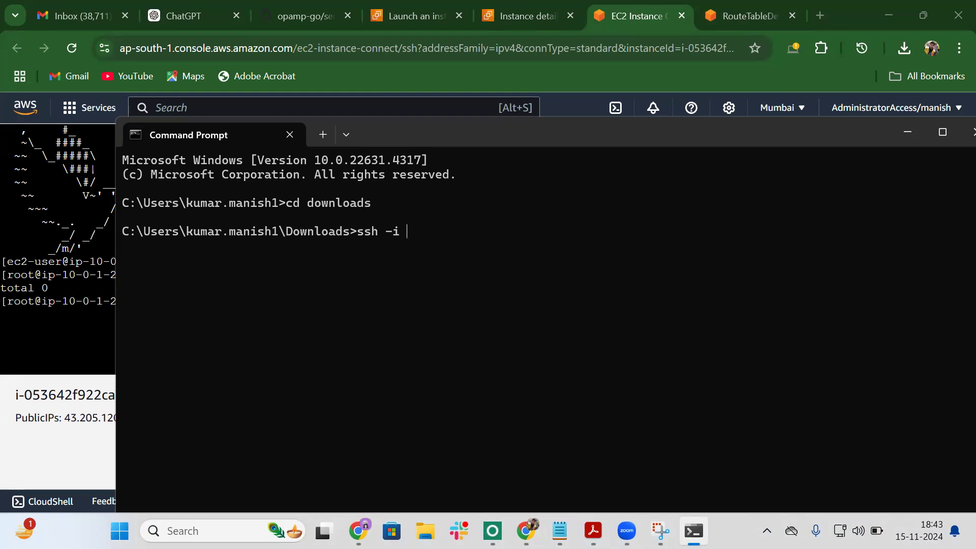
type("\"public-ec2-demo.pem")
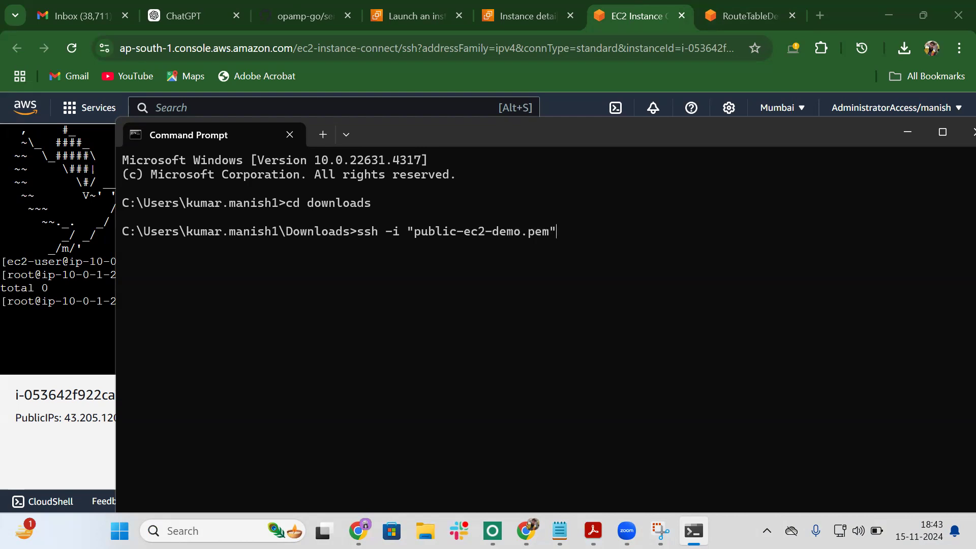
type("\" ec2-user@")
Copy the public IPv4 address of public-ec2 from its instance summary in the browser and return to Command Prompt.
left_click(72, 452)
key("ctrl+shift+Tab")
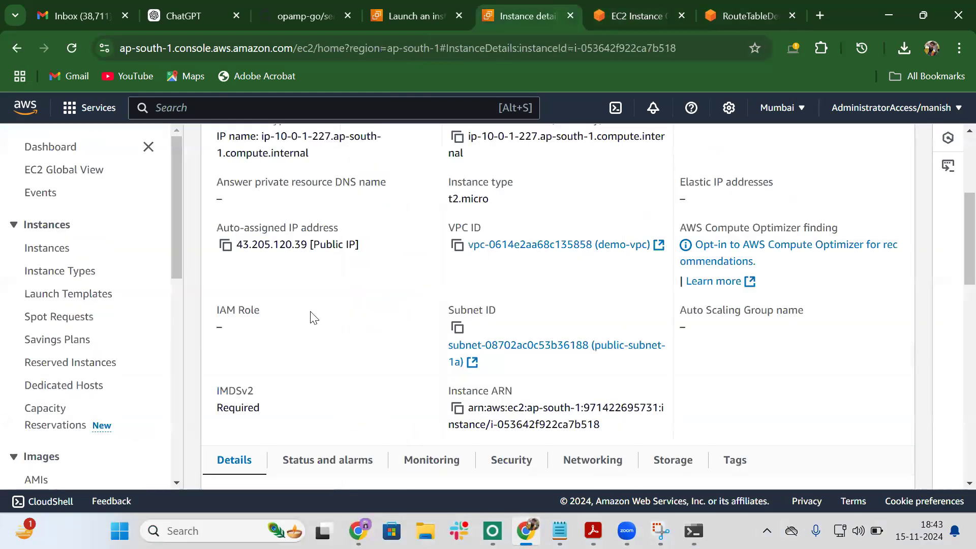
scroll(421, 263, "up", 4)
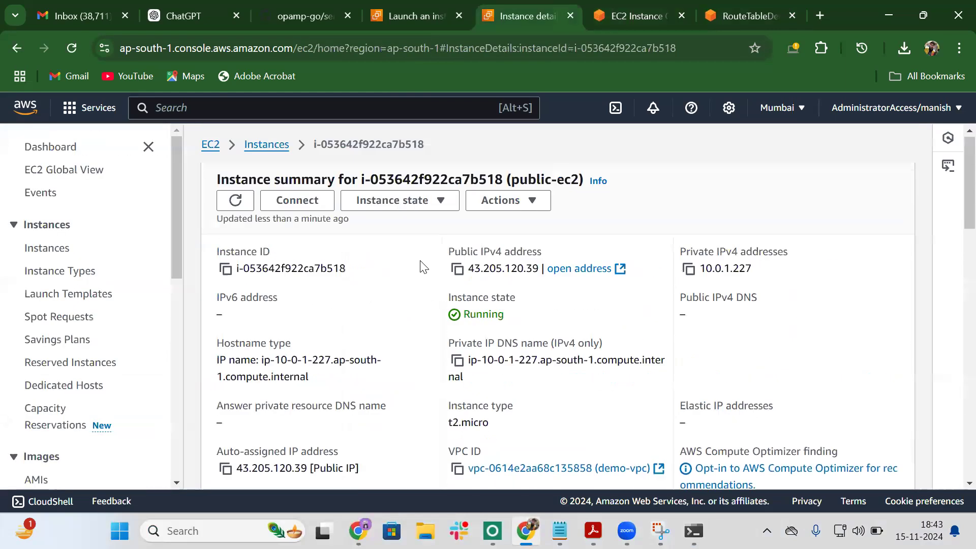
left_click(457, 269)
left_click(694, 530)
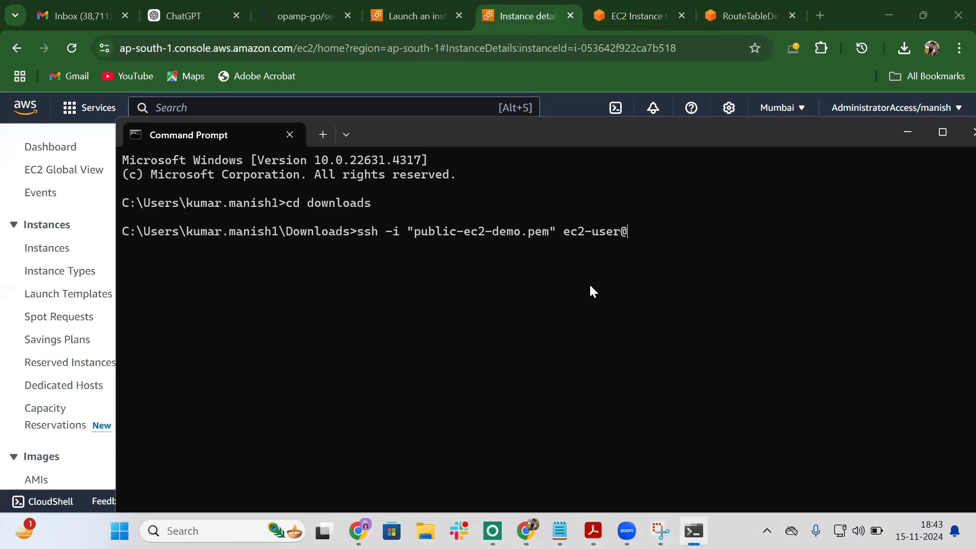
Complete the SSH command with the copied address 43.205.120.39, run it and accept the host key with yes.
right_click(630, 239)
key("Return")
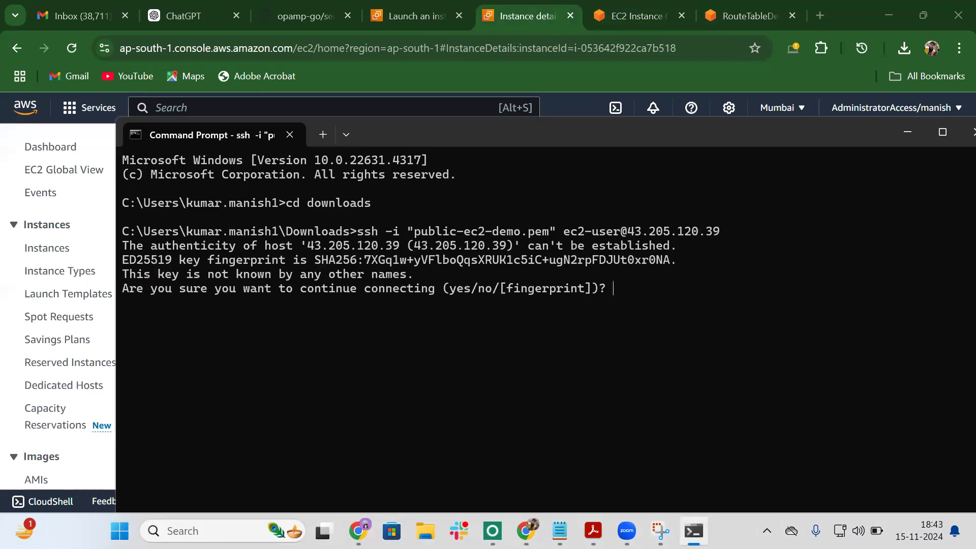
type("yes")
key("Return")
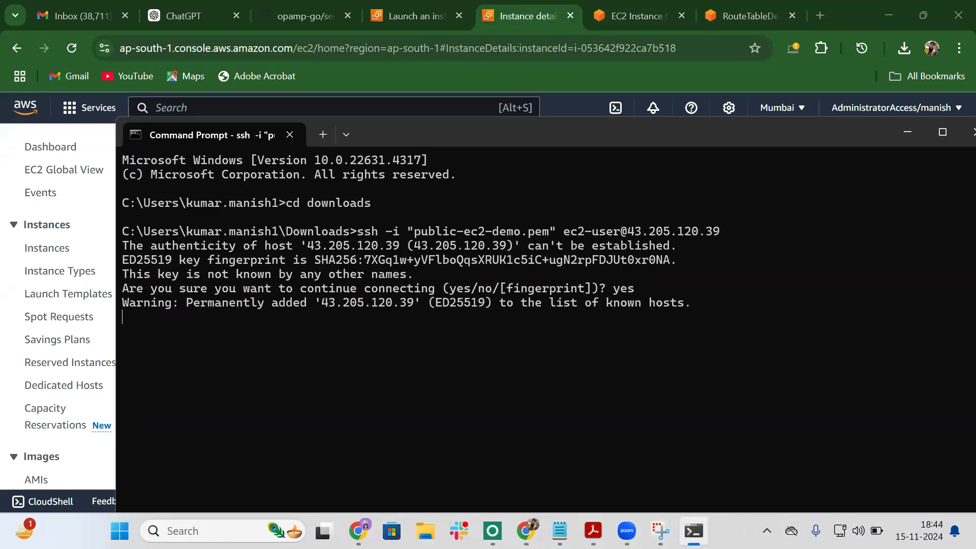
Become root with sudo su in the SSH session, run ls -lrth and maximize the terminal window.
type("sudo ")
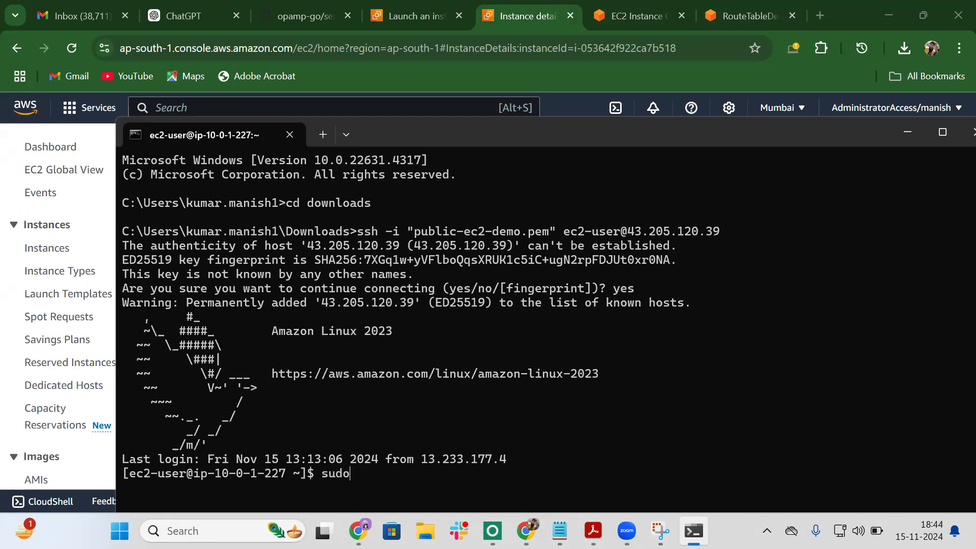
type("su")
key("Return")
type("ls -lrth")
key("Return")
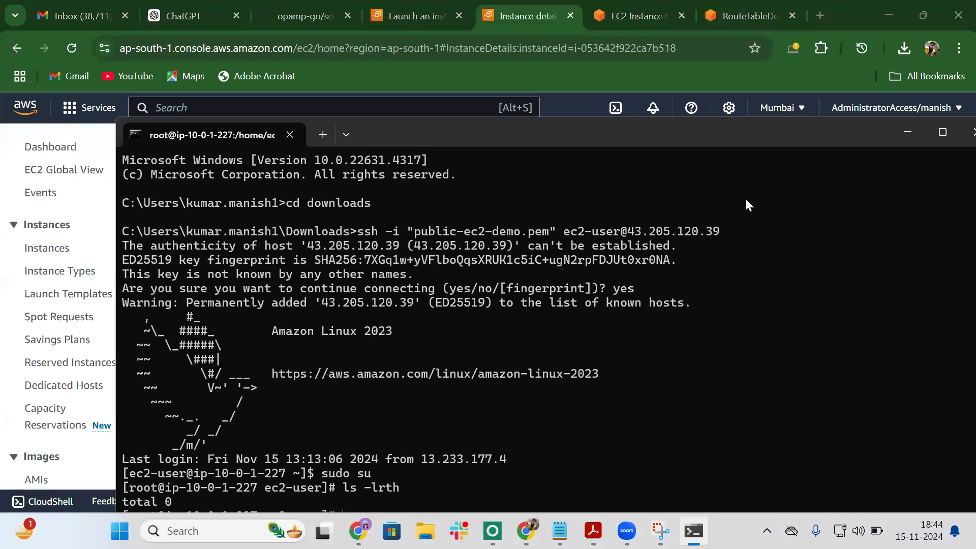
left_click(942, 131)
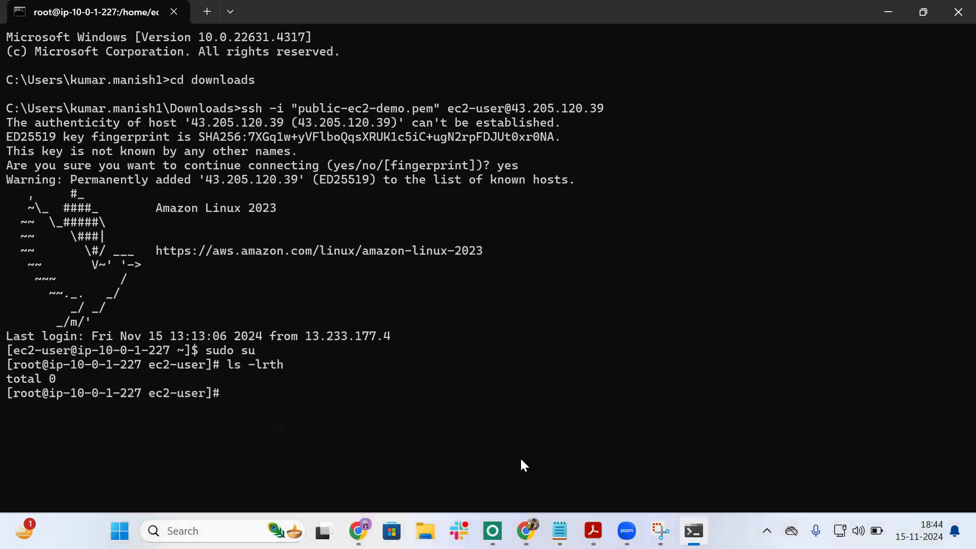
Examine the SSH client instructions for connecting to public-ec2 in the AWS console, including the example ssh command.
mouse_move(526, 531)
left_click(527, 460)
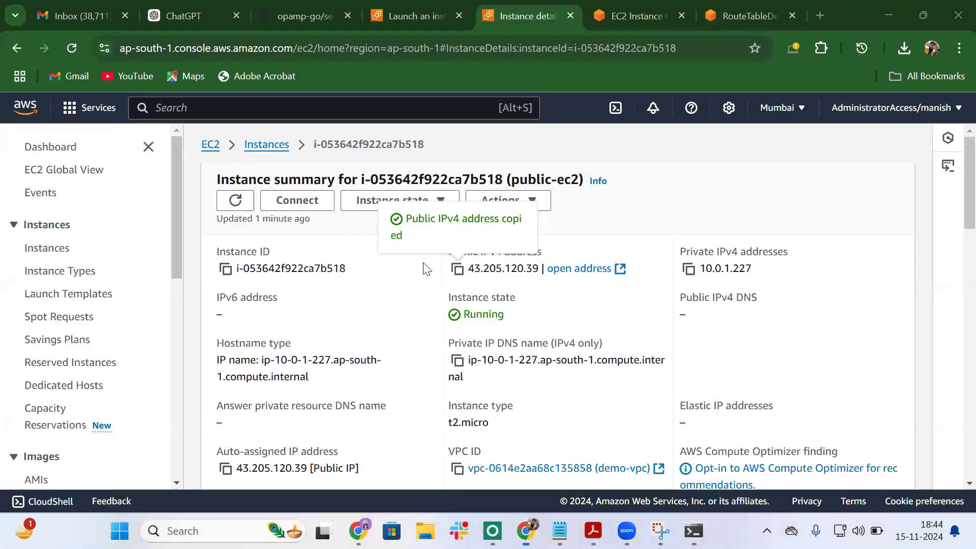
left_click(292, 201)
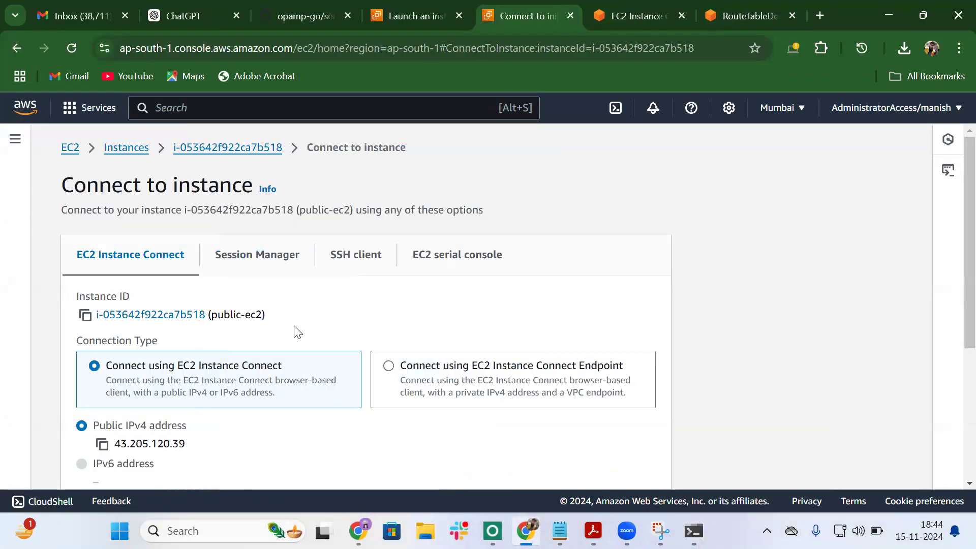
scroll(350, 316, "down", 2)
scroll(350, 317, "up", 1)
left_click(368, 225)
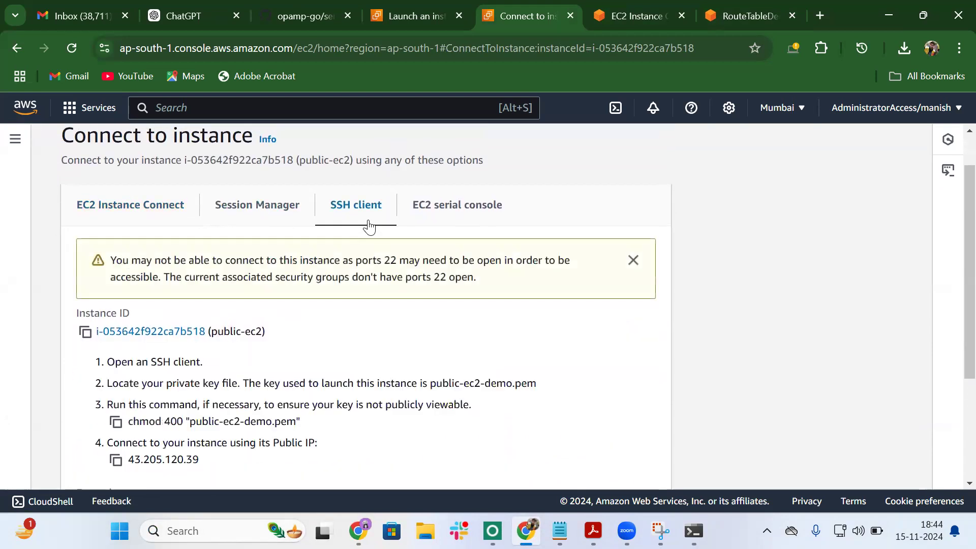
scroll(368, 225, "down", 3)
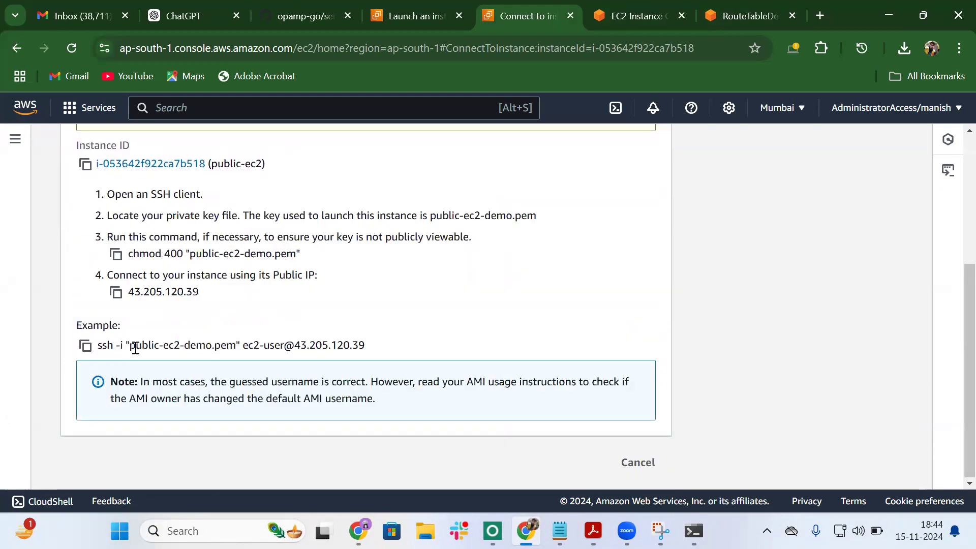
left_click_drag(151, 346, 231, 347)
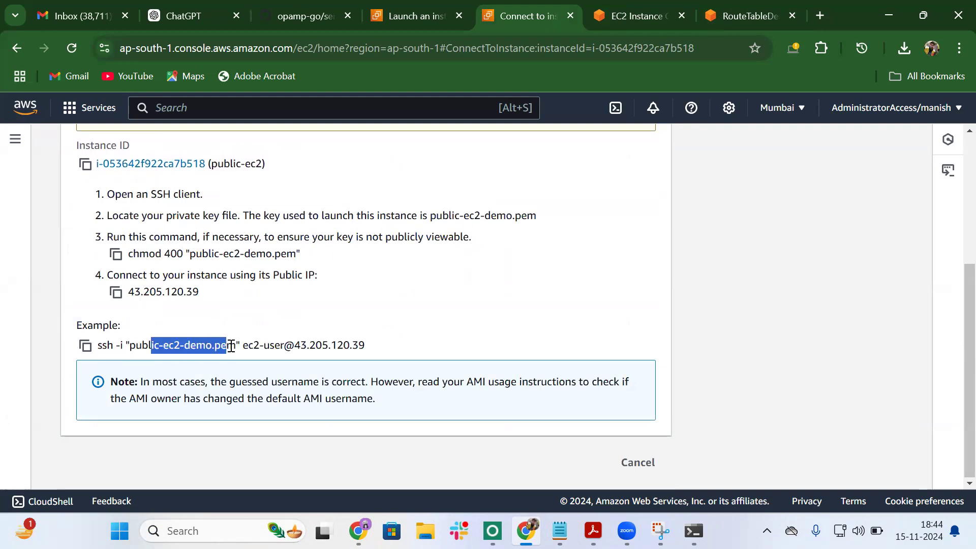
left_click_drag(371, 354, 98, 353)
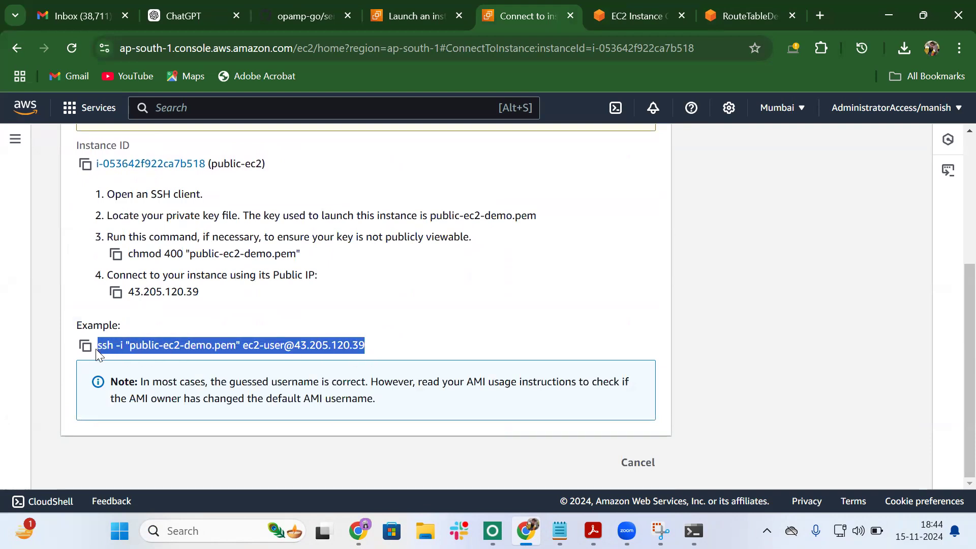
mouse_move(694, 531)
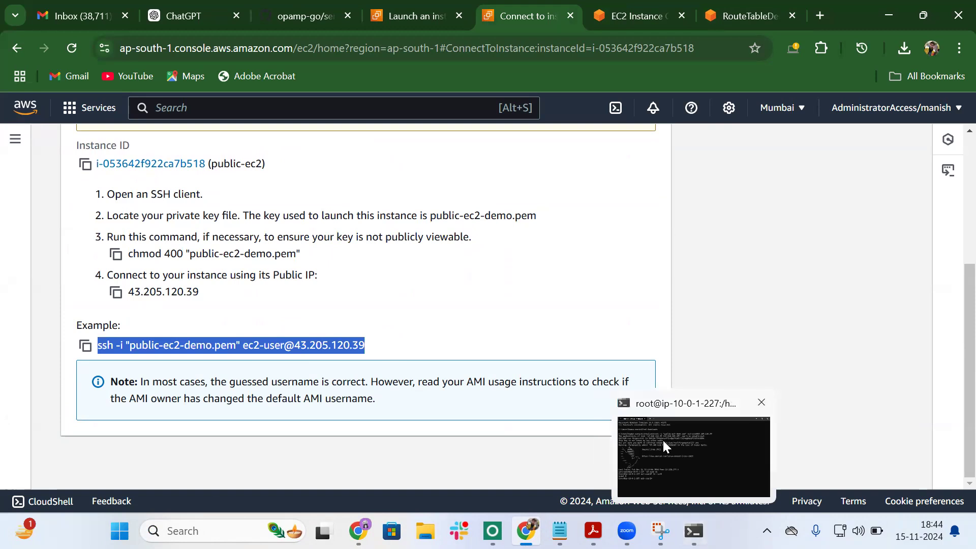
scroll(455, 294, "up", 5)
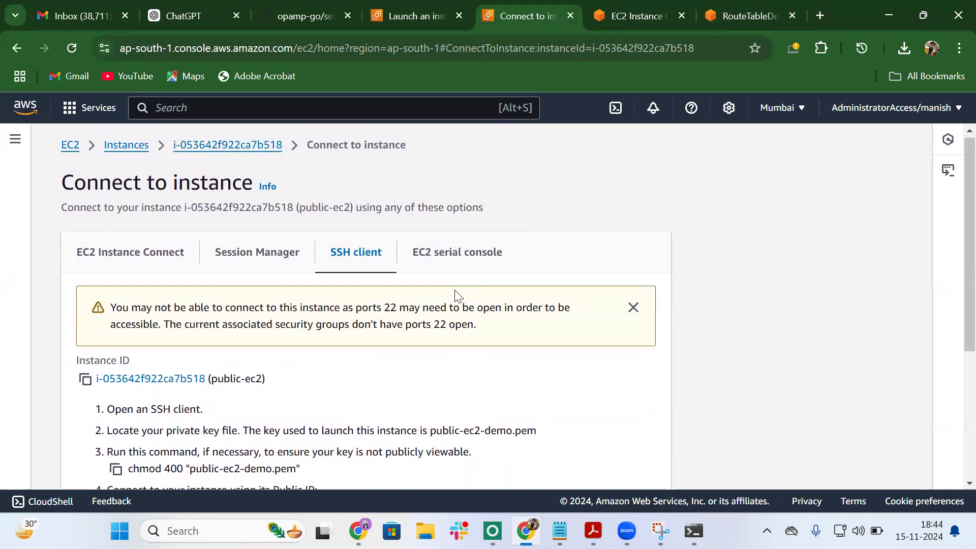
mouse_move(627, 531)
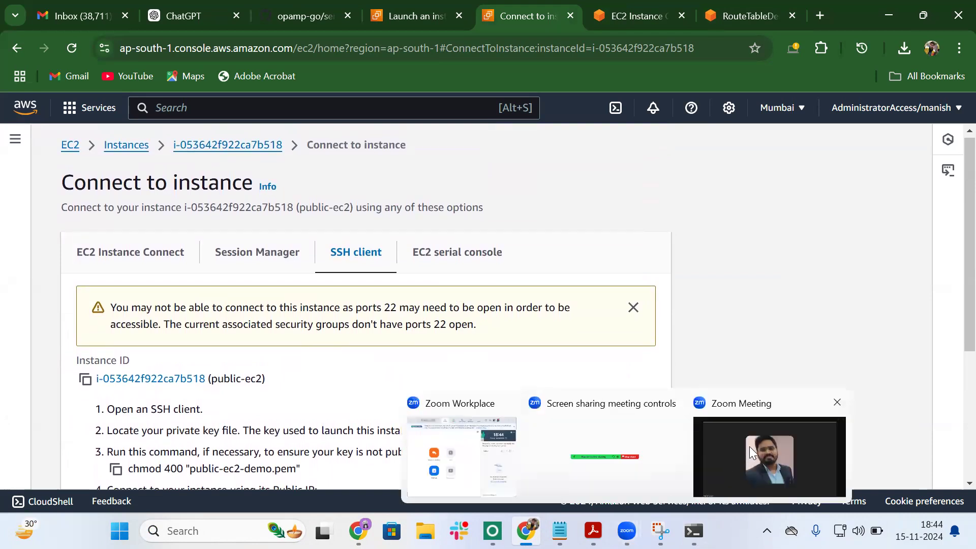